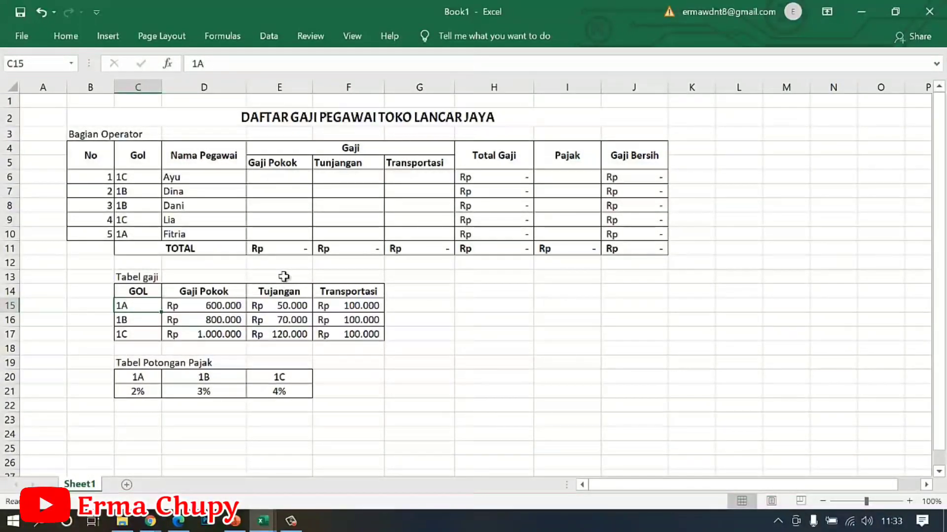
{"action": "left_click", "coordinate": [281, 179]}
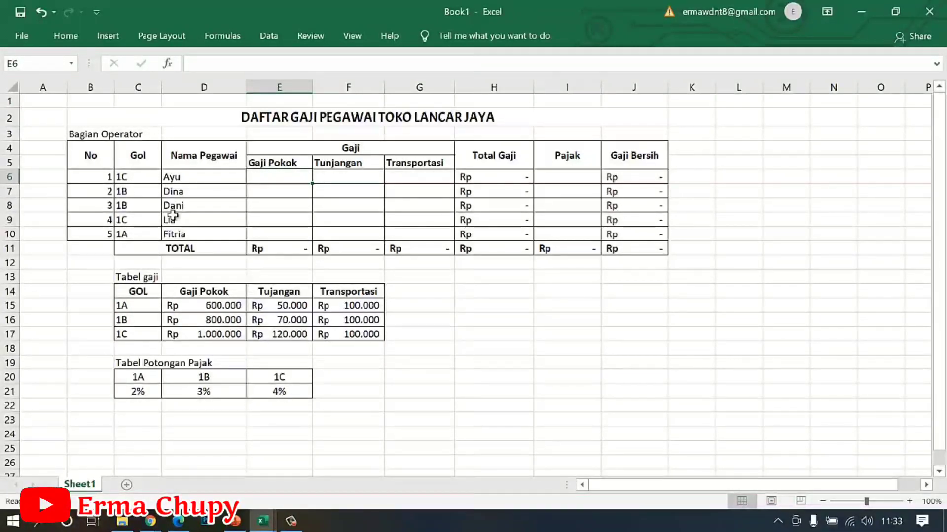
{"action": "left_click", "coordinate": [218, 333]}
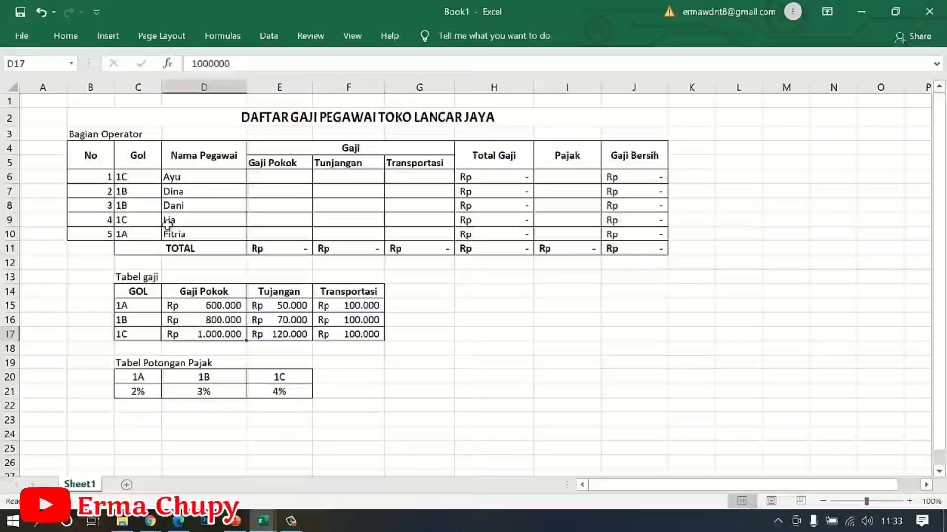
{"action": "left_click", "coordinate": [232, 320]}
Enter =VLOOKUP(C6;$C$15:$F$17;2) in E6 to look up the first employee's Gaji Pokok from the Tabel gaji
{"action": "left_click", "coordinate": [290, 178]}
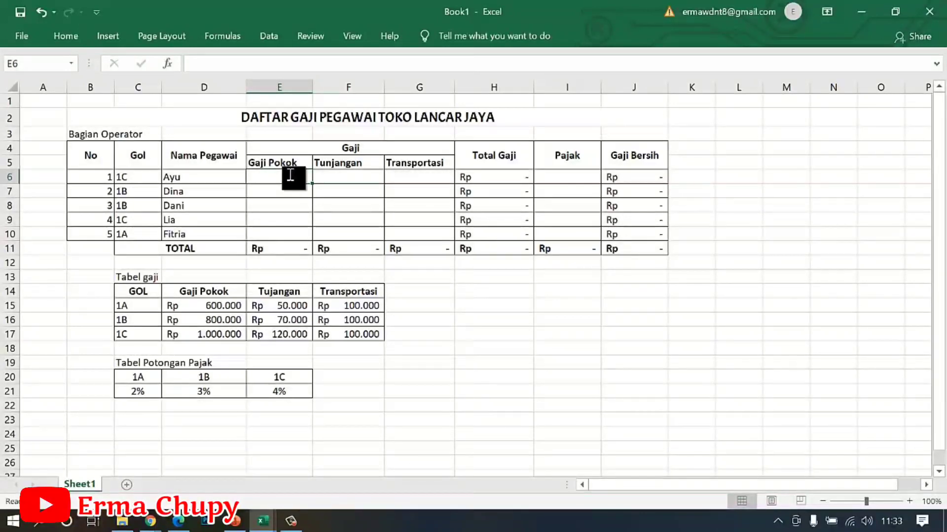
{"action": "type", "text": "="}
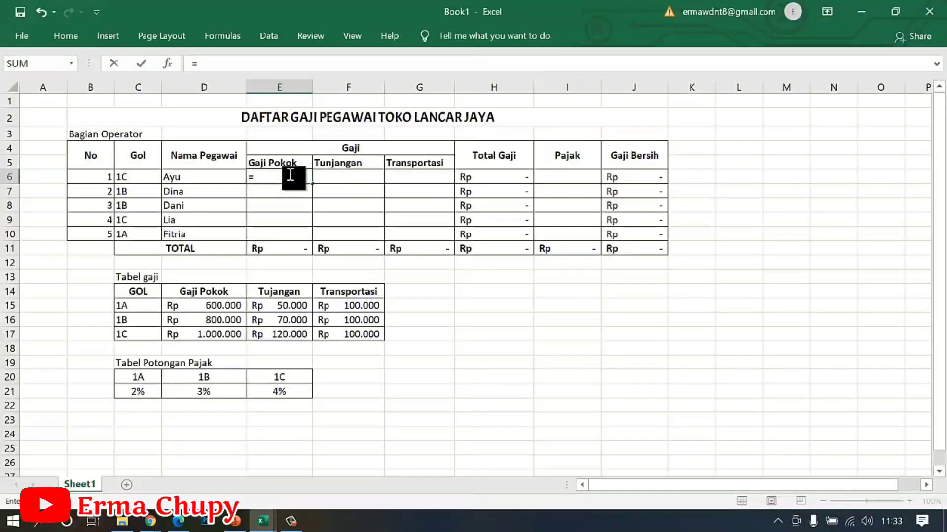
{"action": "type", "text": "vl"}
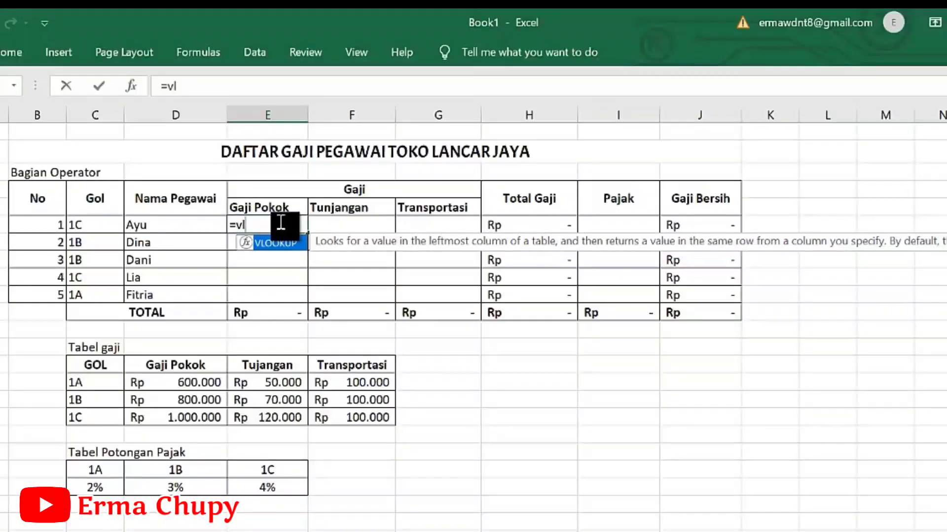
{"action": "key", "text": "Tab"}
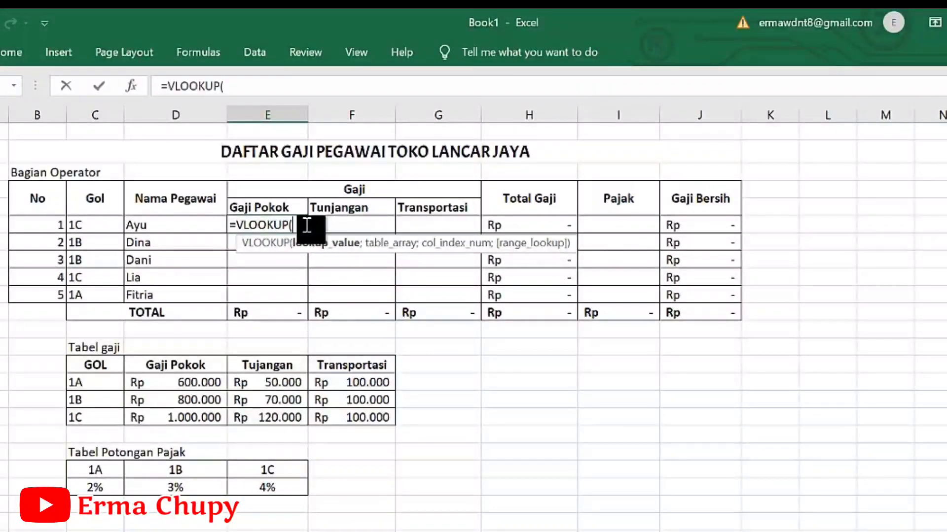
{"action": "left_click", "coordinate": [93, 224]}
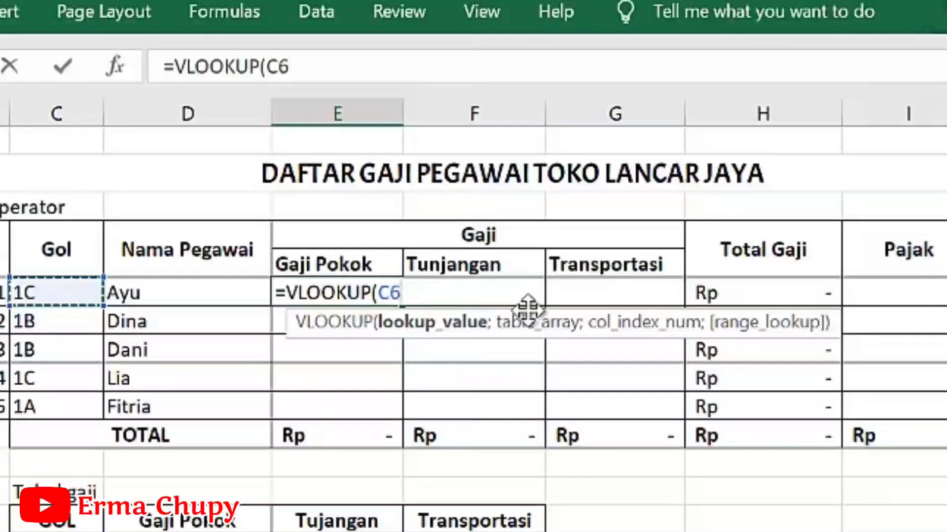
{"action": "type", "text": ";"}
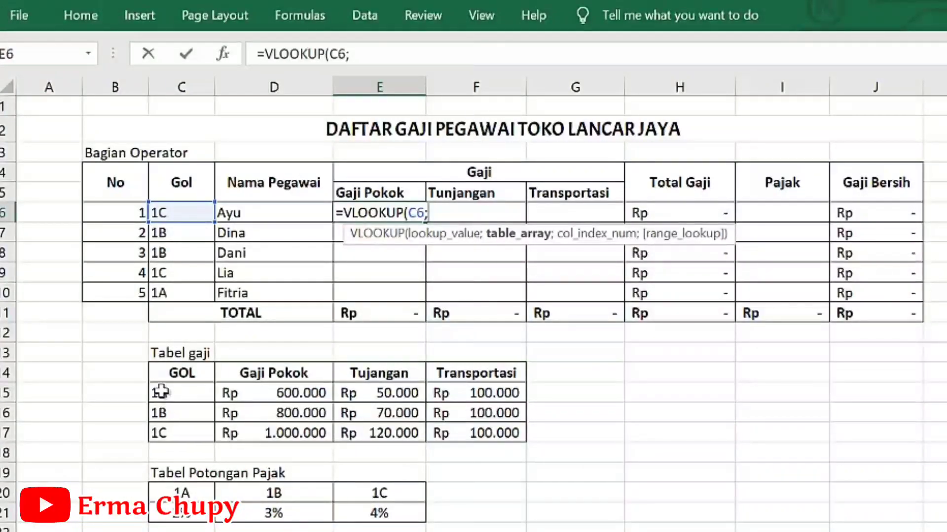
{"action": "left_click_drag", "start_coordinate": [168, 392], "coordinate": [486, 425]}
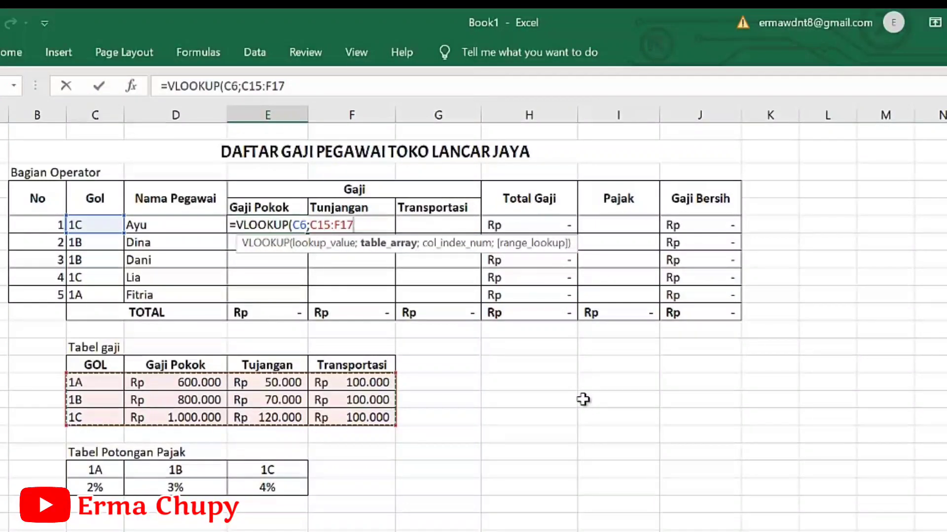
{"action": "key", "text": "F4"}
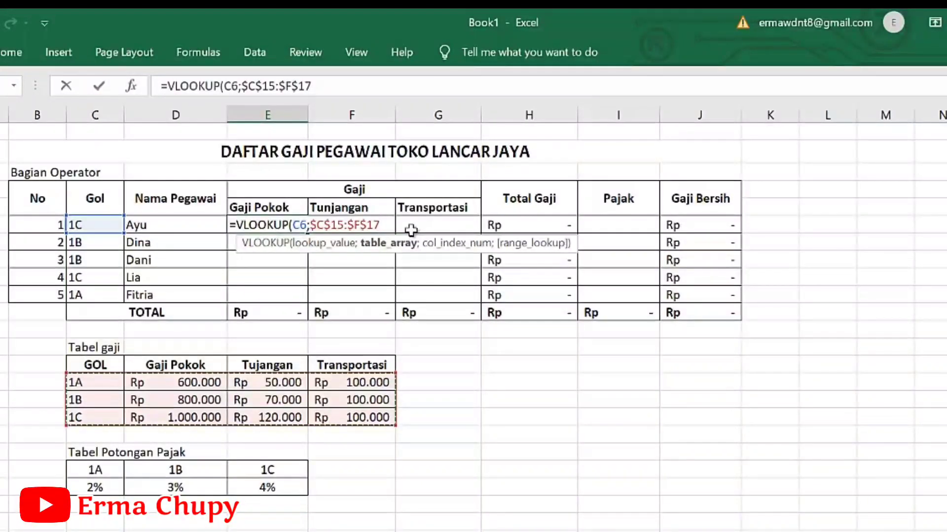
{"action": "type", "text": ";"}
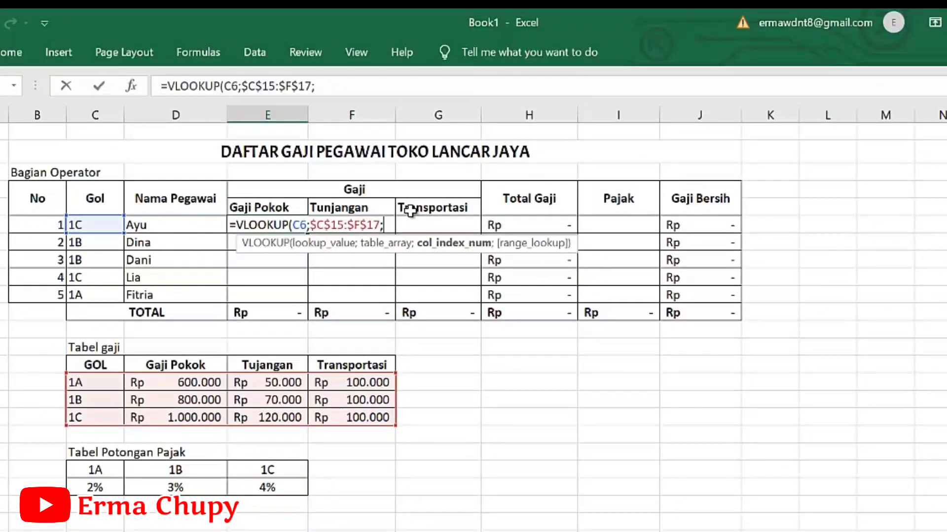
{"action": "type", "text": "2)"}
{"action": "key", "text": "Return"}
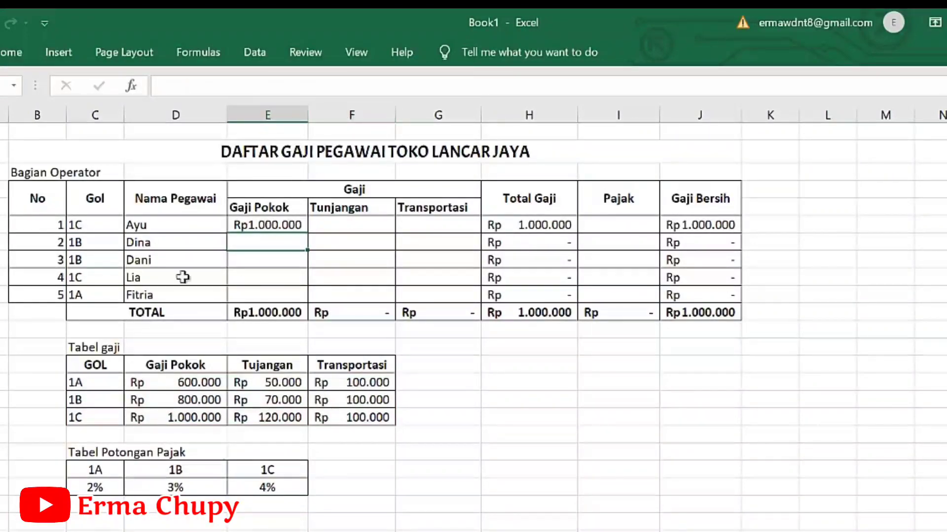
Fill the Gaji Pokok formula from E6 down to E10 and check the formula in the last employee's row
{"action": "left_click", "coordinate": [275, 221]}
{"action": "left_click_drag", "start_coordinate": [307, 233], "coordinate": [309, 296]}
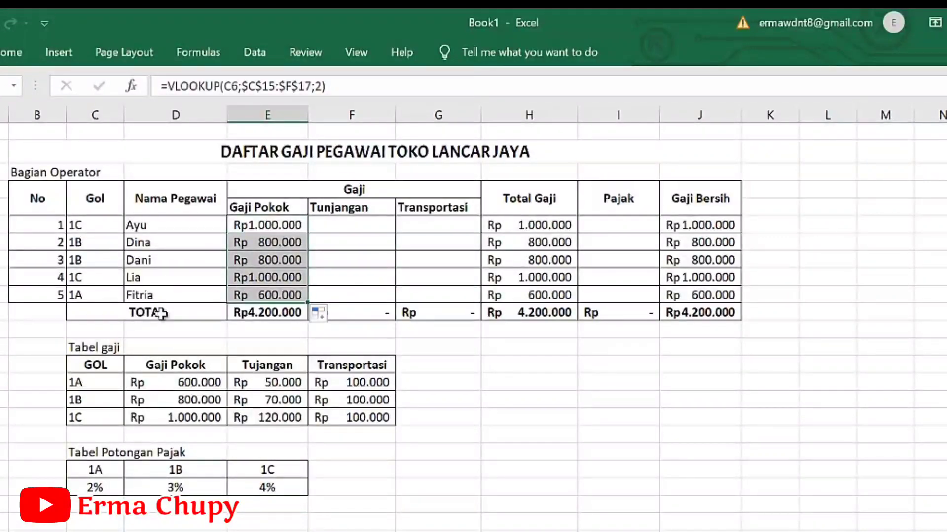
{"action": "left_click", "coordinate": [281, 295]}
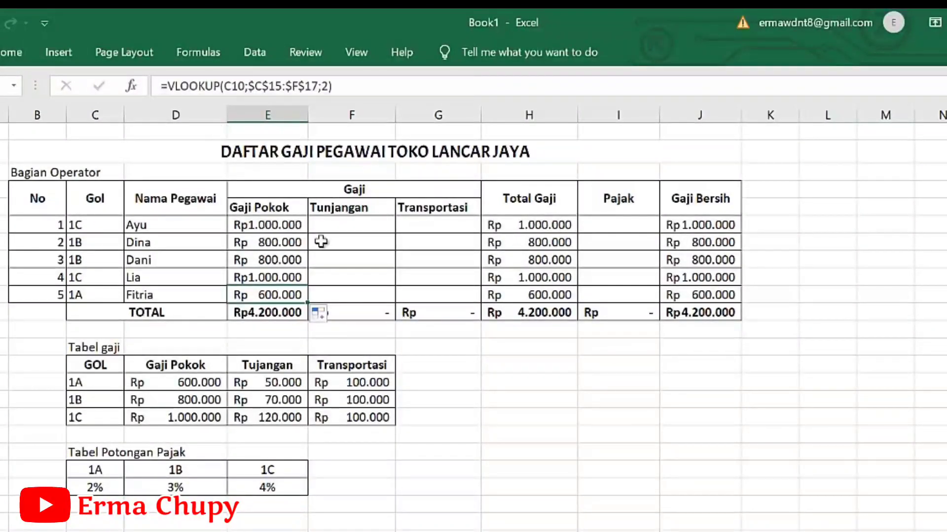
Enter =VLOOKUP(C6;$C$15:$F$17;3) in F6 for the Tunjangan and fill it down to F10
{"action": "left_click", "coordinate": [340, 226]}
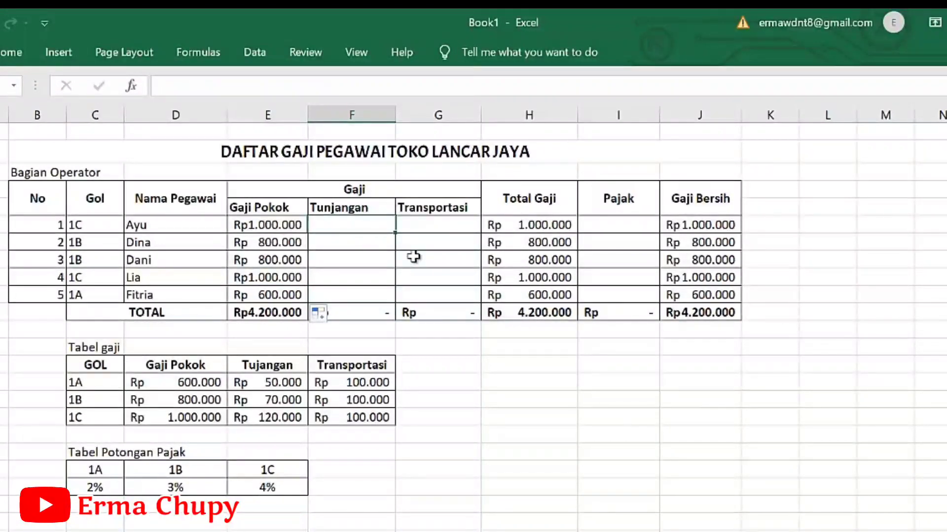
{"action": "type", "text": "="}
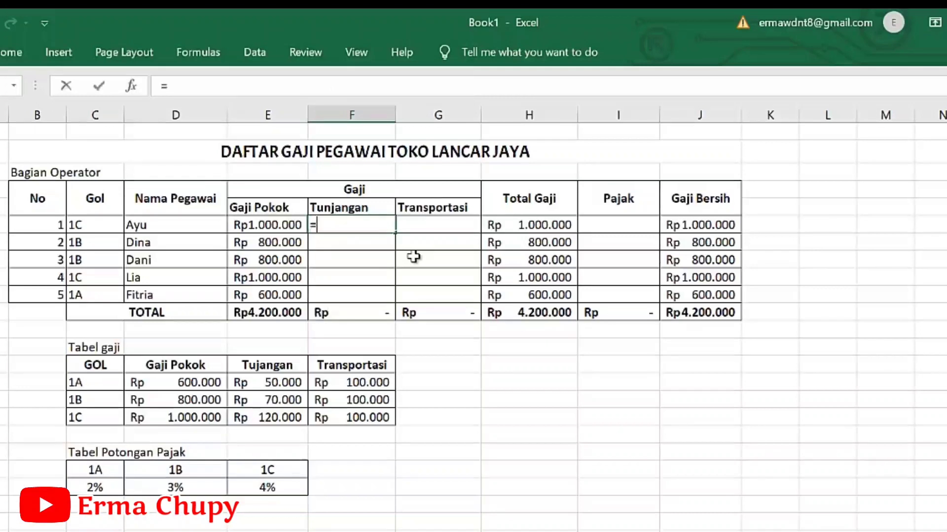
{"action": "type", "text": "vl"}
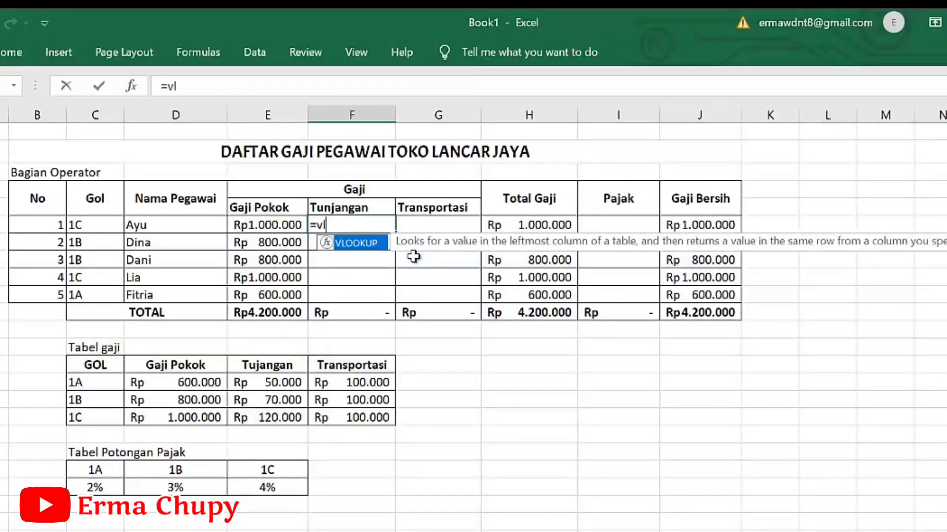
{"action": "key", "text": "Tab"}
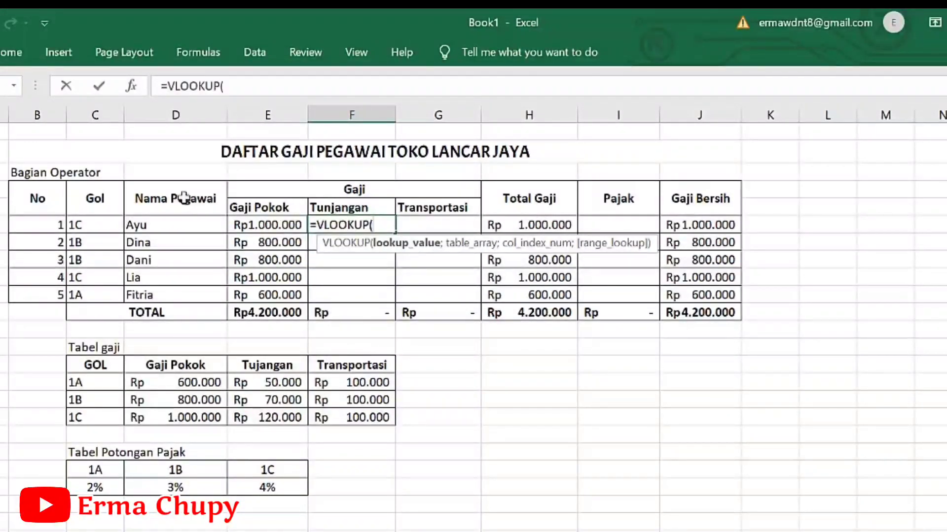
{"action": "left_click", "coordinate": [100, 225]}
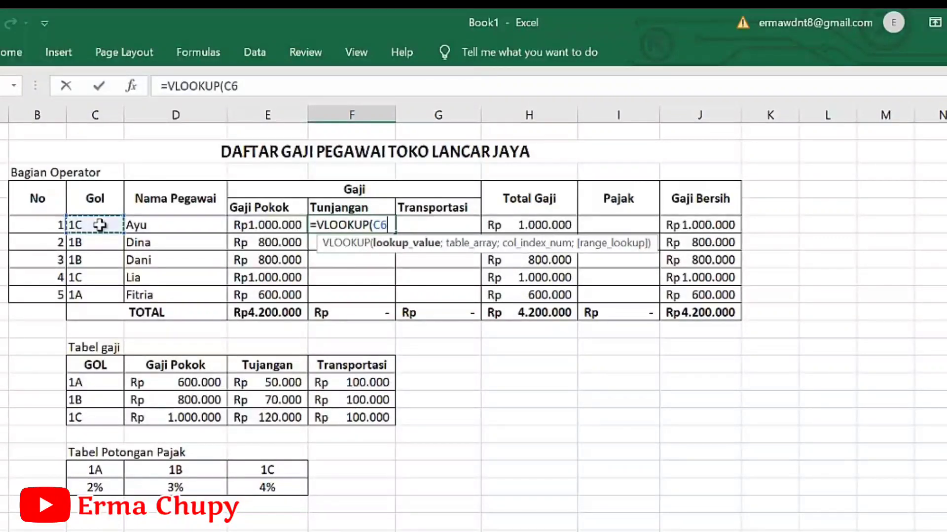
{"action": "type", "text": ";"}
{"action": "left_click_drag", "start_coordinate": [90, 382], "coordinate": [354, 417]}
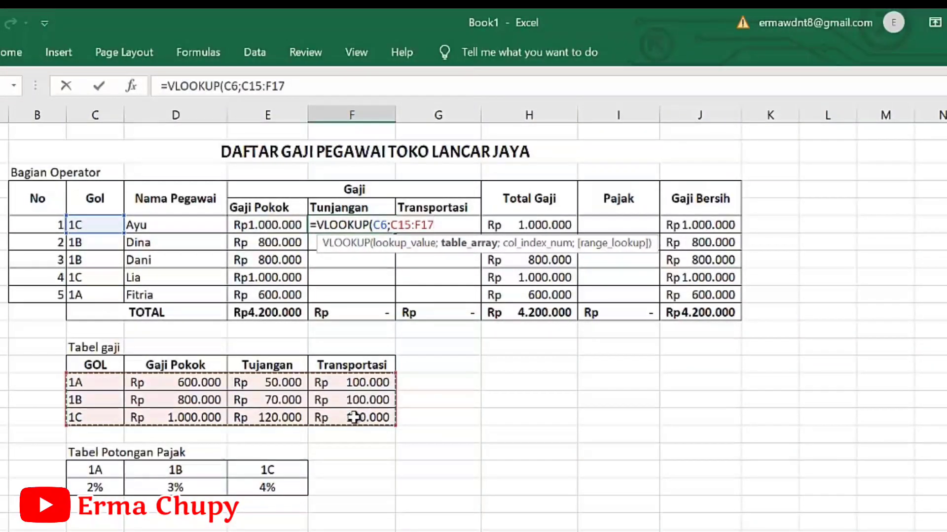
{"action": "key", "text": "F4"}
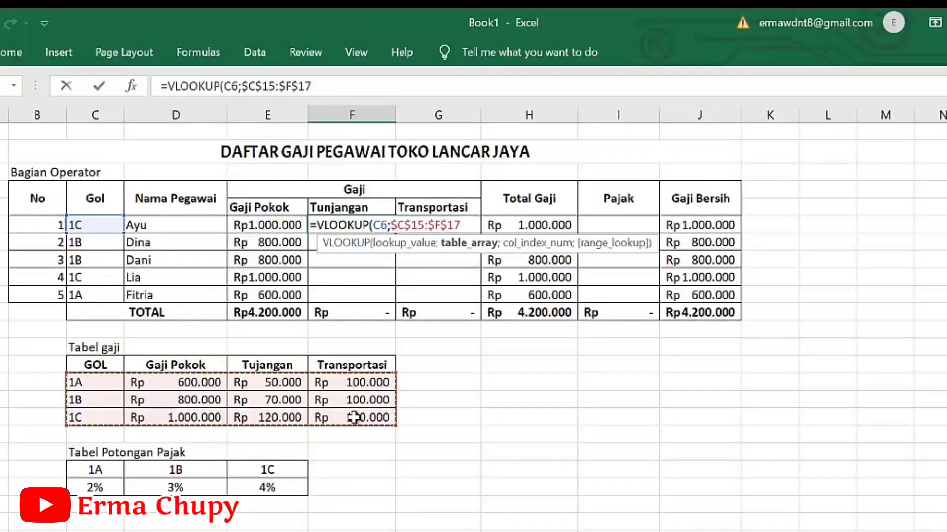
{"action": "type", "text": ";"}
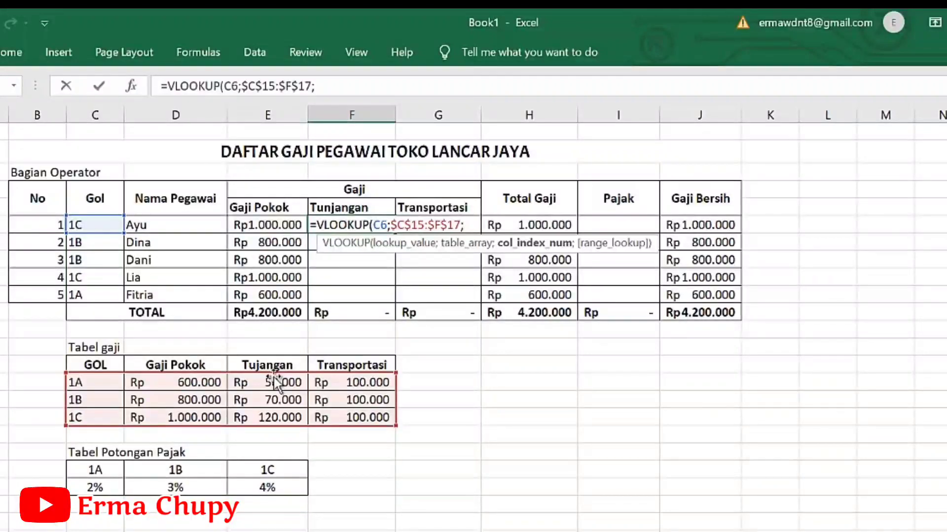
{"action": "type", "text": "3)"}
{"action": "key", "text": "Return"}
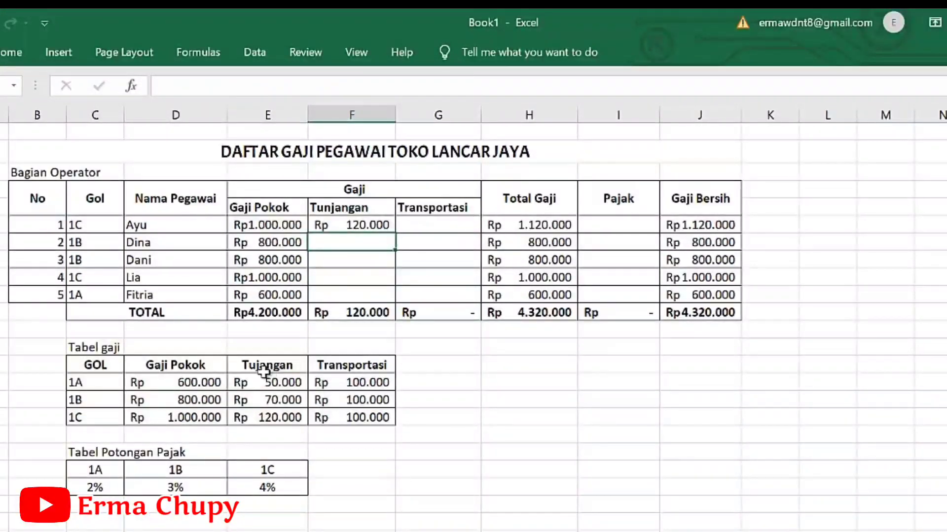
{"action": "left_click", "coordinate": [348, 228]}
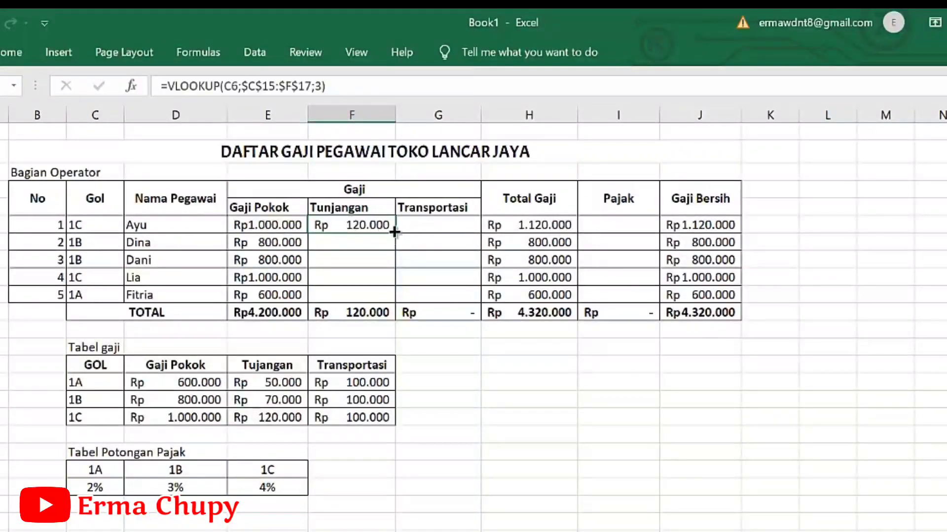
{"action": "left_click_drag", "start_coordinate": [395, 233], "coordinate": [391, 300]}
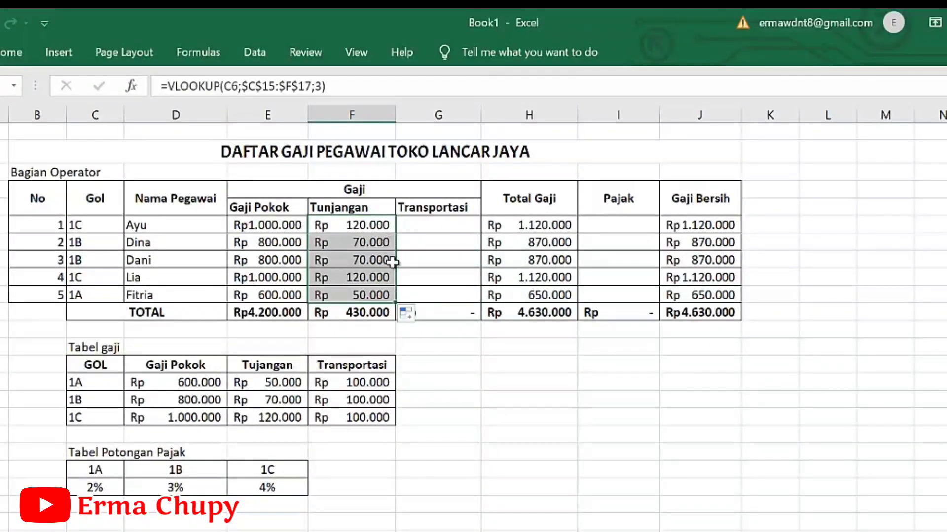
Enter =VLOOKUP(C6;$C$15:$F$17;4) in G6 to look up the first employee's Transportasi amount
{"action": "left_click", "coordinate": [468, 224]}
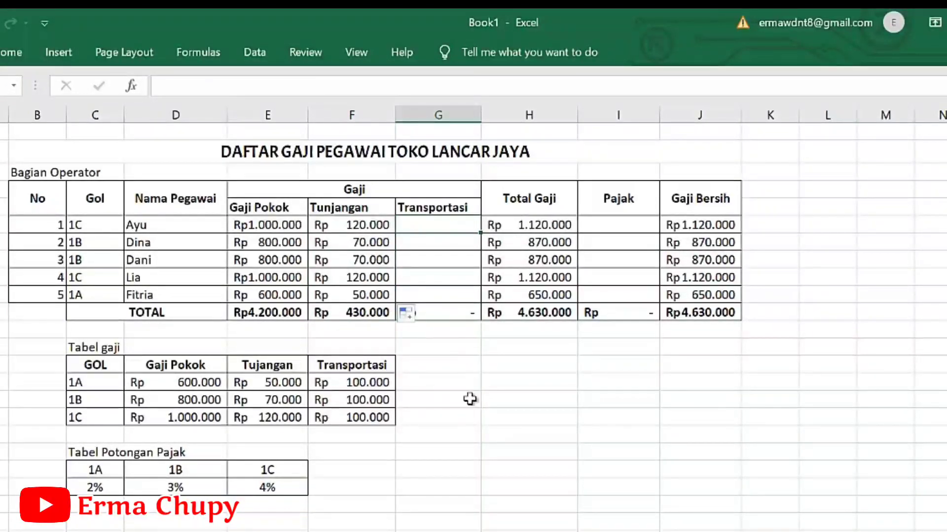
{"action": "type", "text": "="}
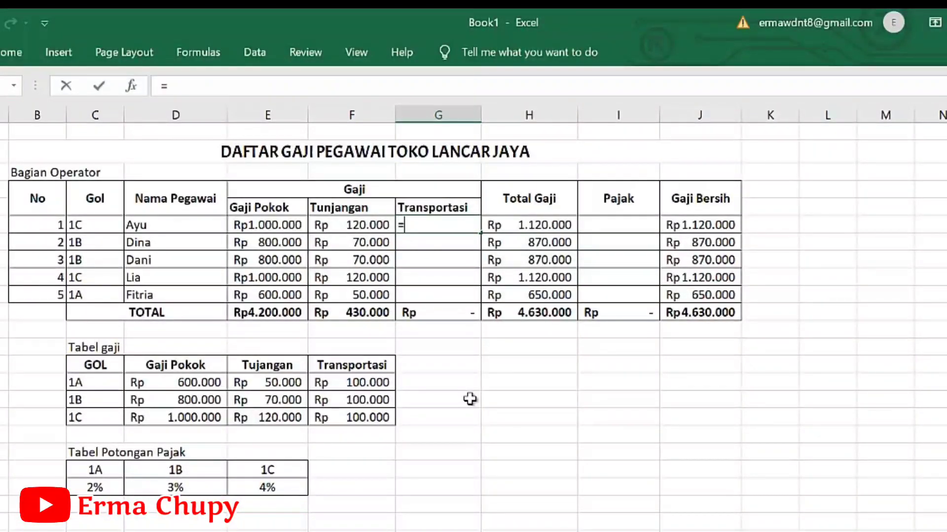
{"action": "type", "text": "vlo"}
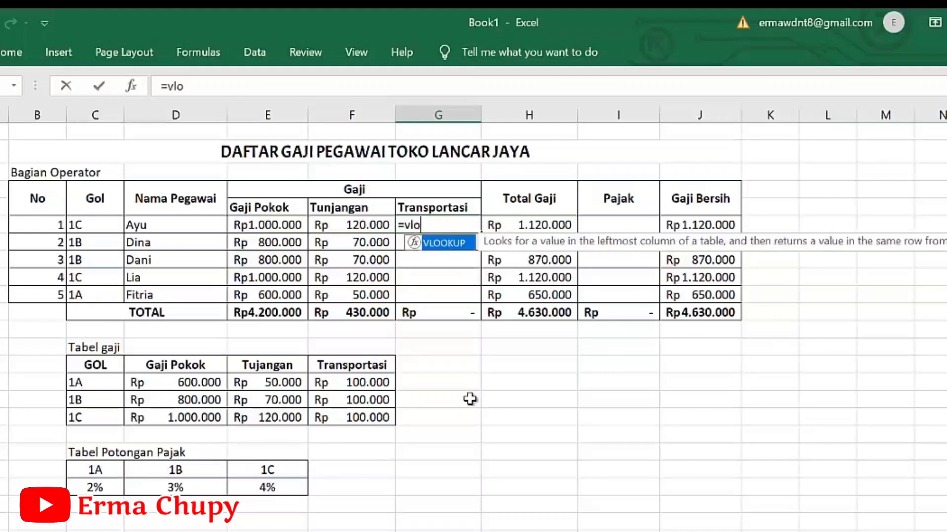
{"action": "key", "text": "Tab"}
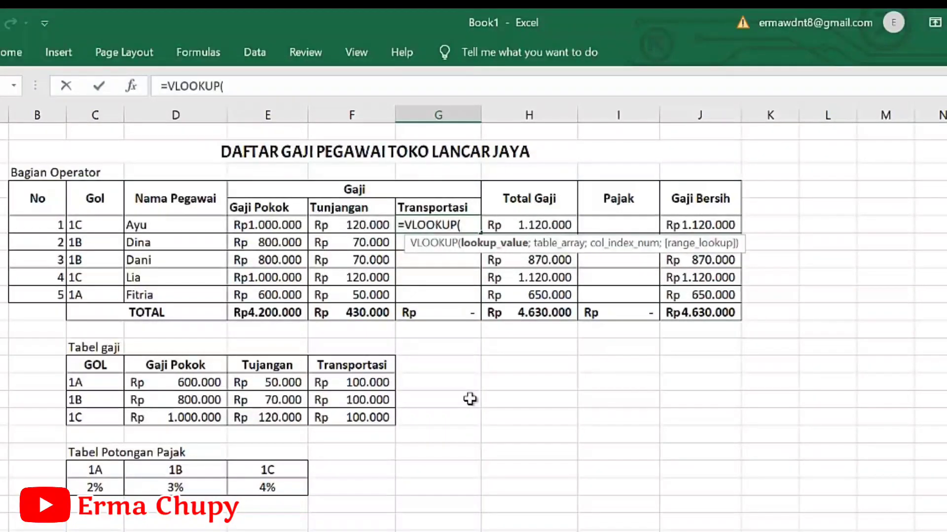
{"action": "left_click", "coordinate": [99, 223]}
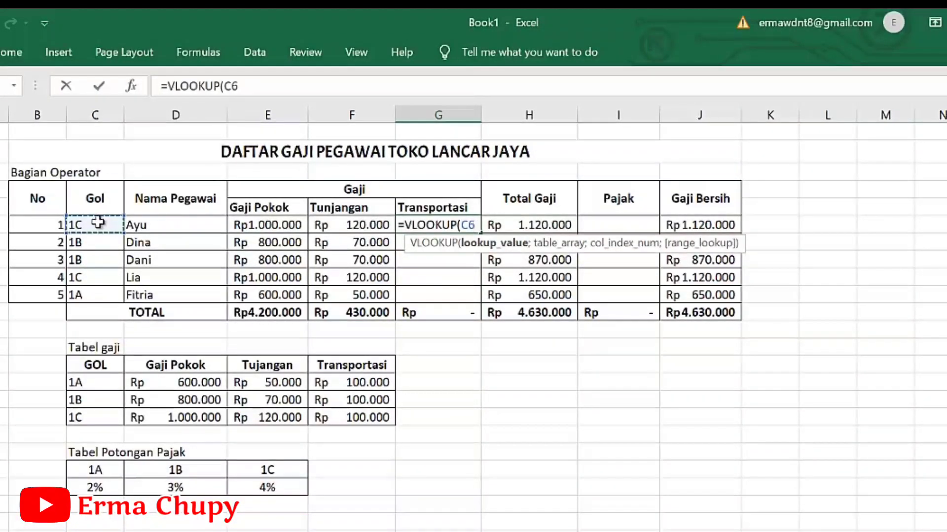
{"action": "type", "text": ";"}
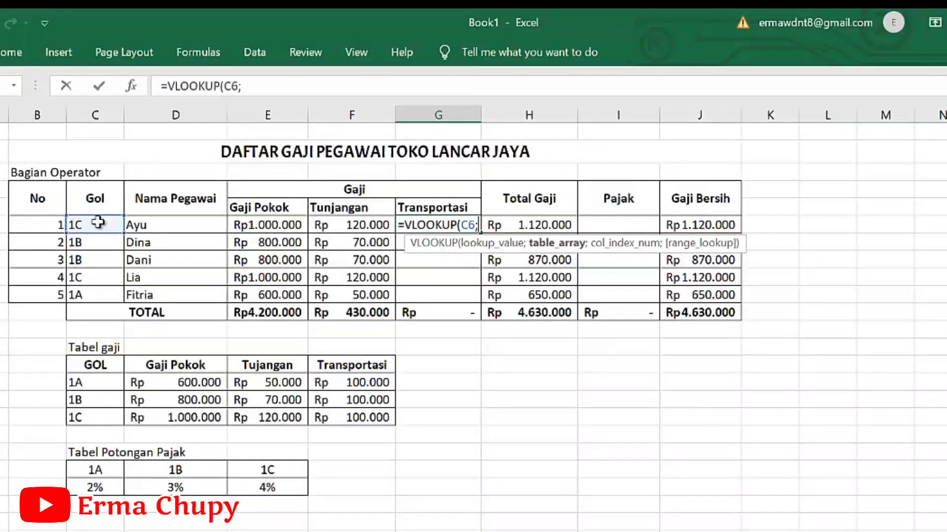
{"action": "left_click_drag", "start_coordinate": [86, 383], "coordinate": [333, 413]}
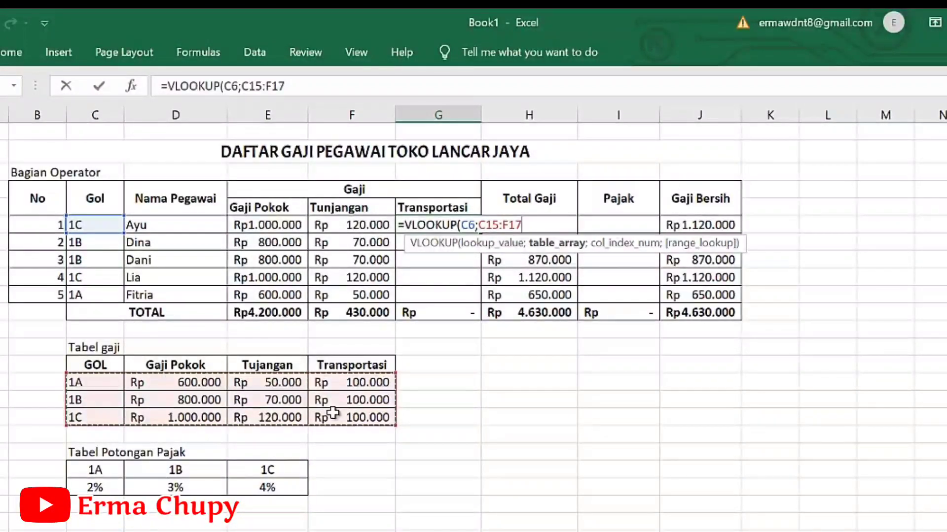
{"action": "key", "text": "F4"}
{"action": "type", "text": ";"}
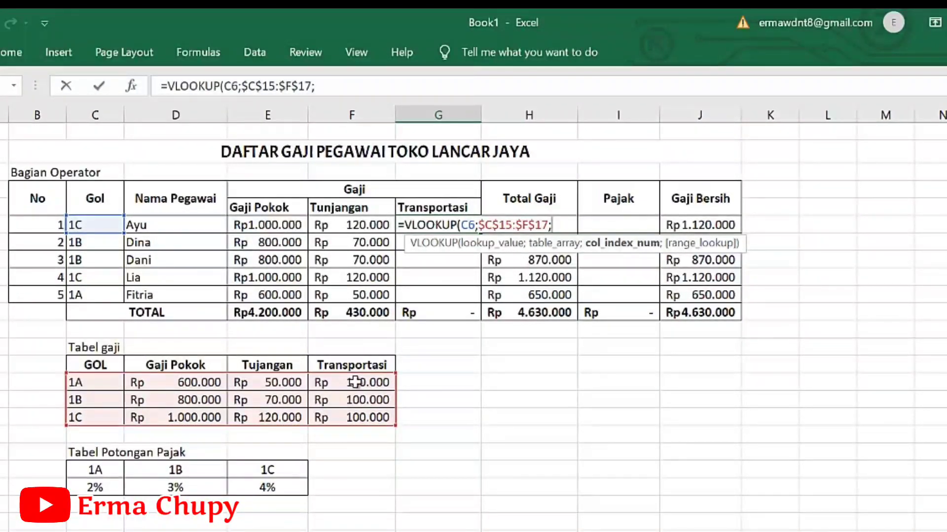
{"action": "type", "text": "4"}
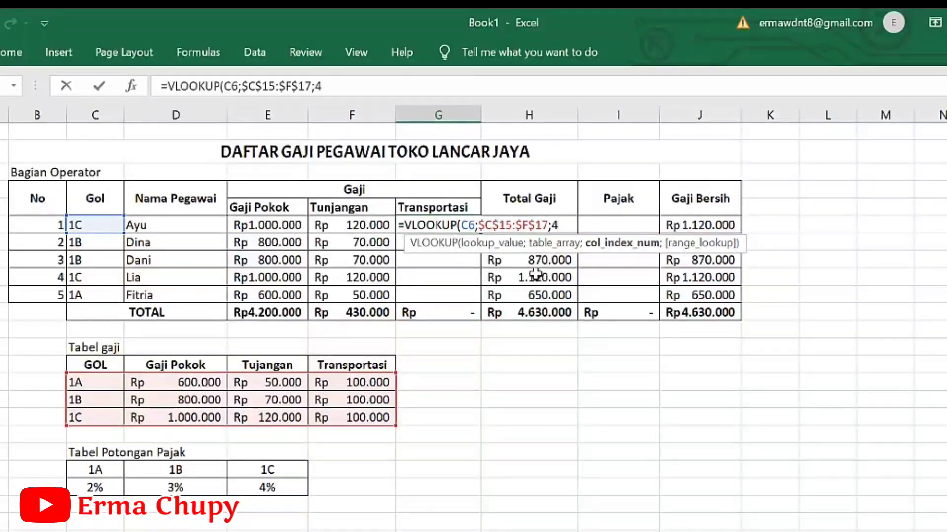
{"action": "type", "text": ")"}
{"action": "key", "text": "Return"}
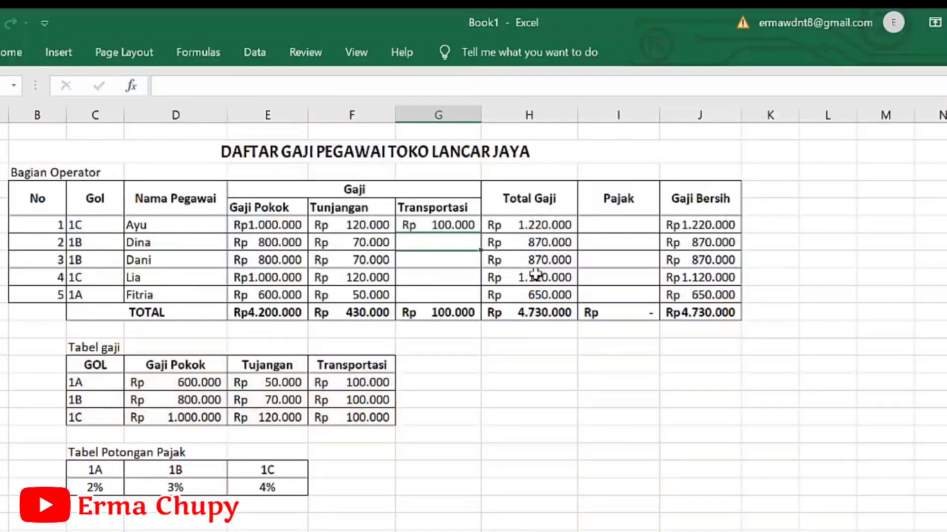
Fill the Transportasi formula from G6 down to G10 for the remaining employees
{"action": "left_click", "coordinate": [471, 226]}
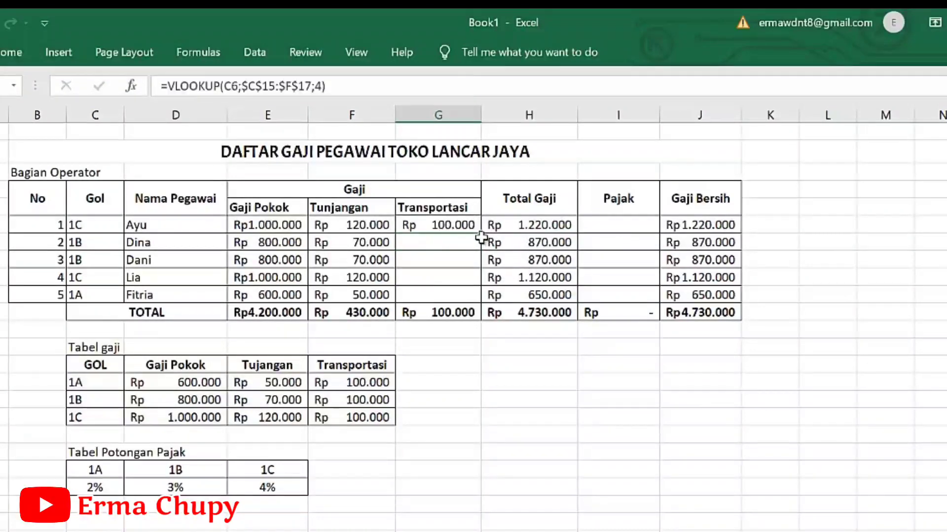
{"action": "left_click_drag", "start_coordinate": [481, 233], "coordinate": [475, 297]}
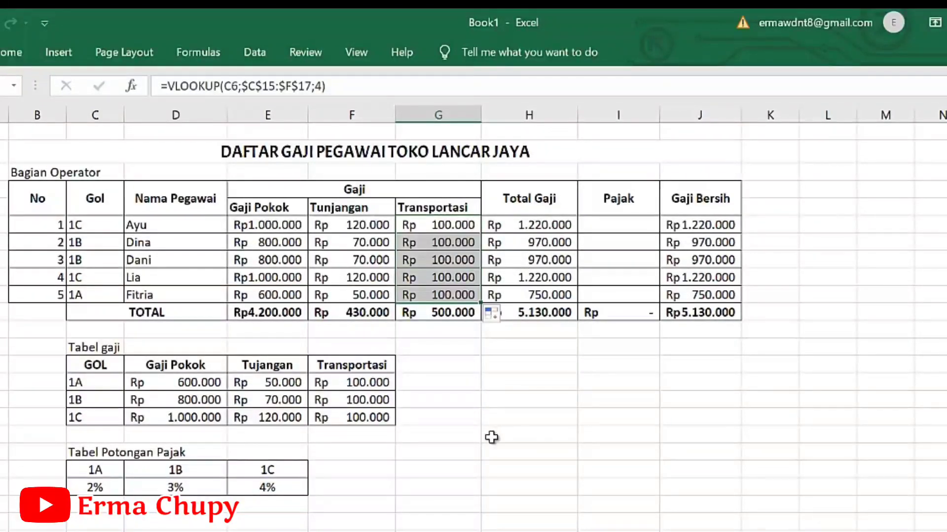
Check the TOTAL row formulas for Gaji Pokok, Tunjangan and Transportasi and the first employee's Total Gaji formula
{"action": "left_click", "coordinate": [290, 313]}
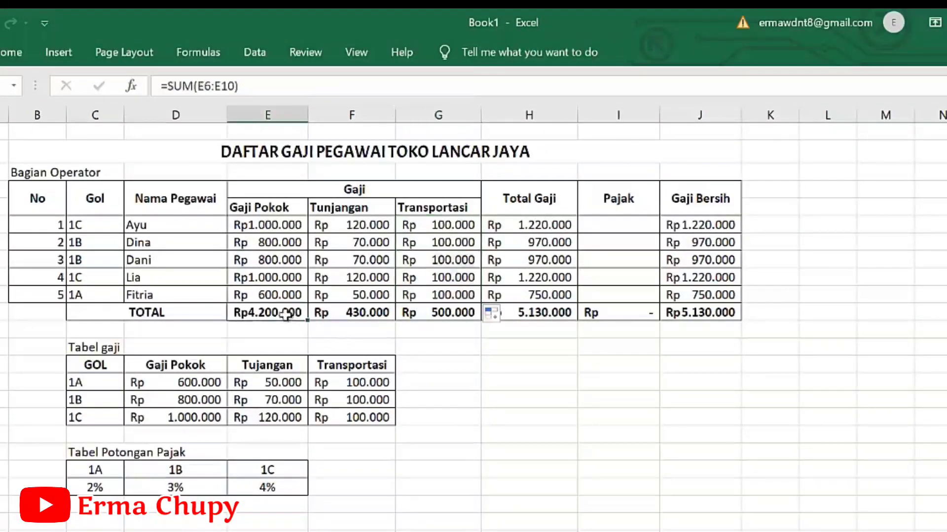
{"action": "left_click", "coordinate": [323, 312]}
{"action": "left_click", "coordinate": [436, 311]}
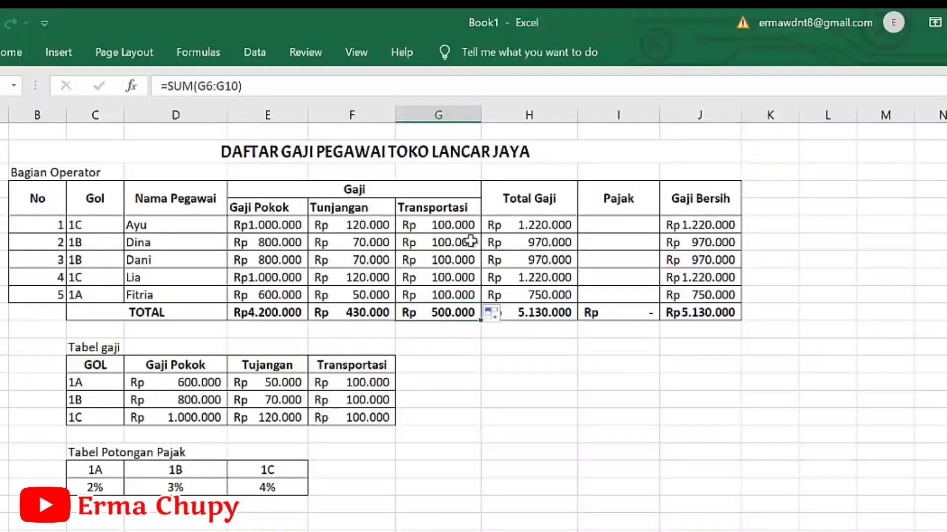
{"action": "left_click", "coordinate": [525, 226]}
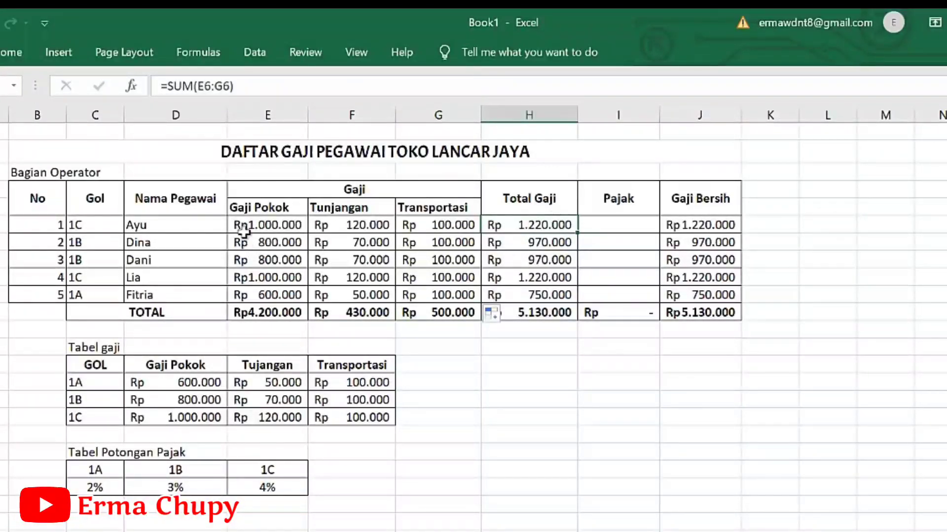
{"action": "left_click", "coordinate": [275, 310]}
{"action": "left_click", "coordinate": [493, 226]}
{"action": "left_click", "coordinate": [544, 416]}
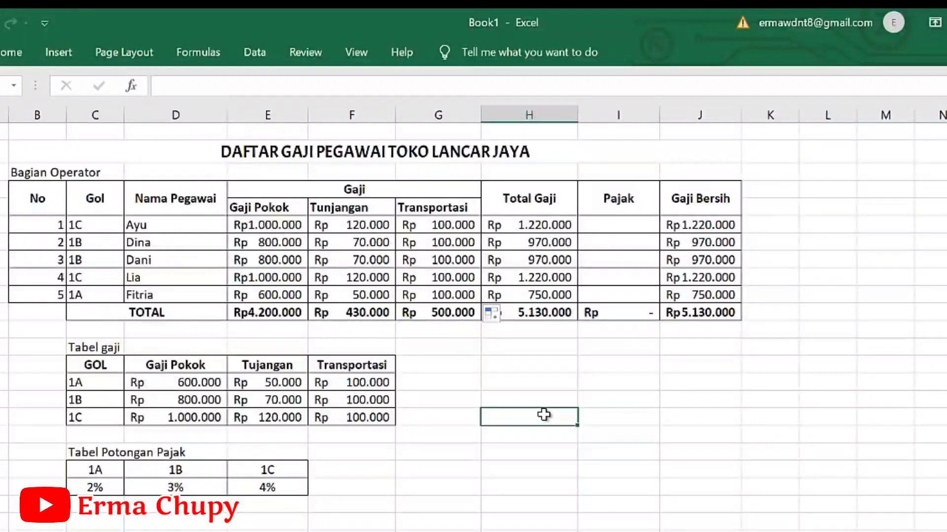
Enter =HLOOKUP(C6;$C$20:$E$21;2) in I6 to look up the first employee's Pajak rate from the Tabel Potongan Pajak
{"action": "left_click", "coordinate": [623, 225]}
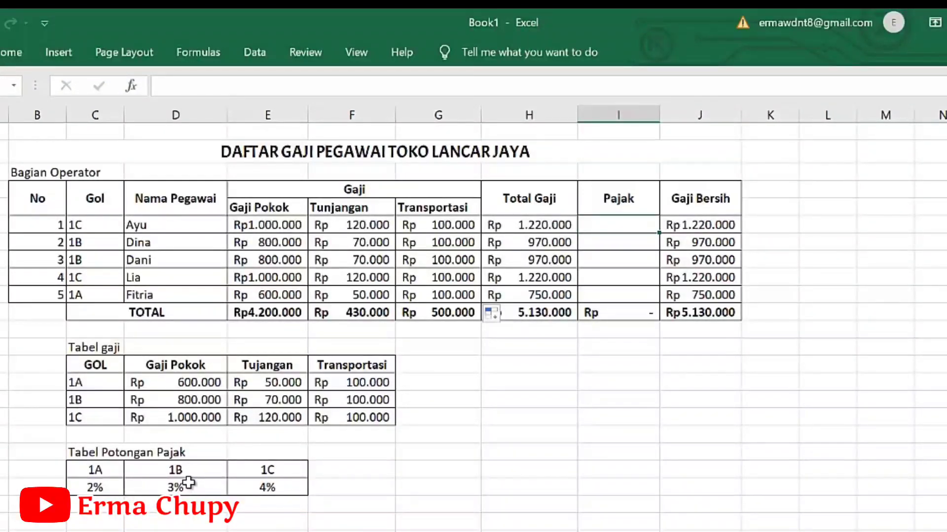
{"action": "type", "text": "="}
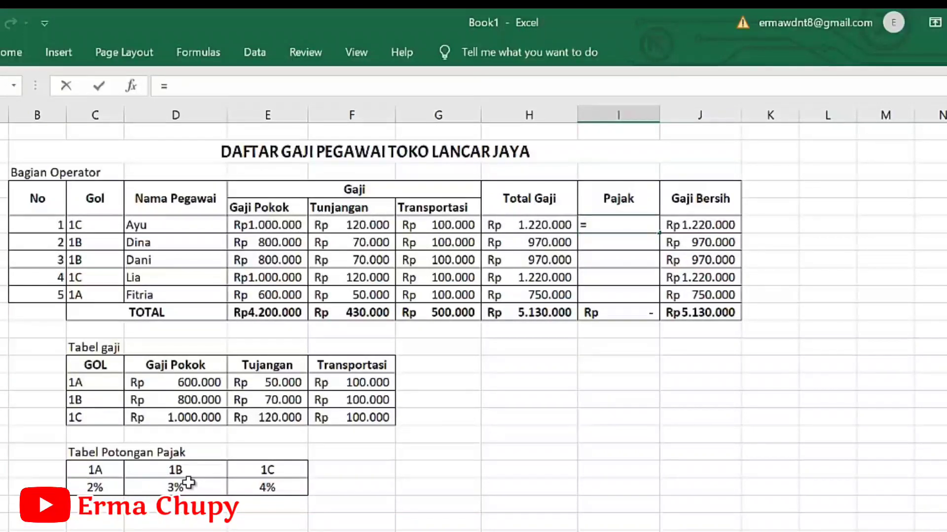
{"action": "type", "text": "hl"}
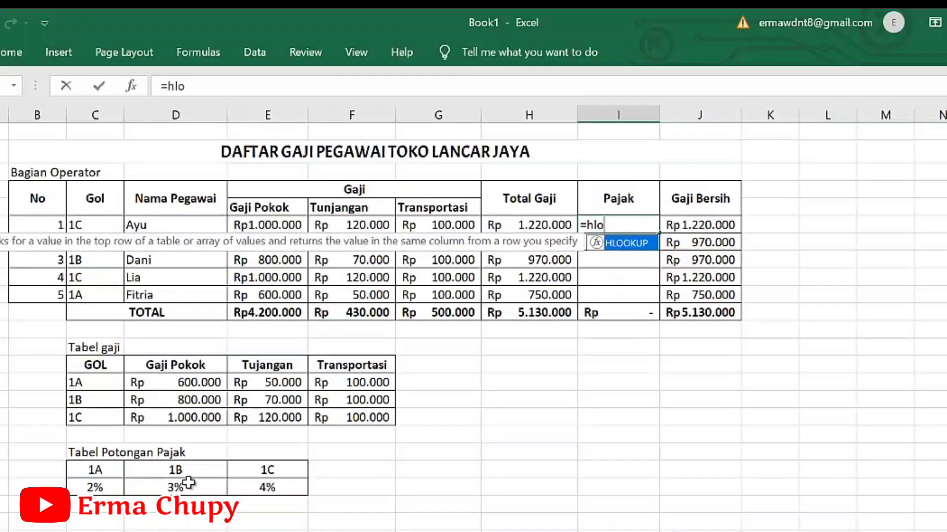
{"action": "type", "text": "o"}
{"action": "key", "text": "Tab"}
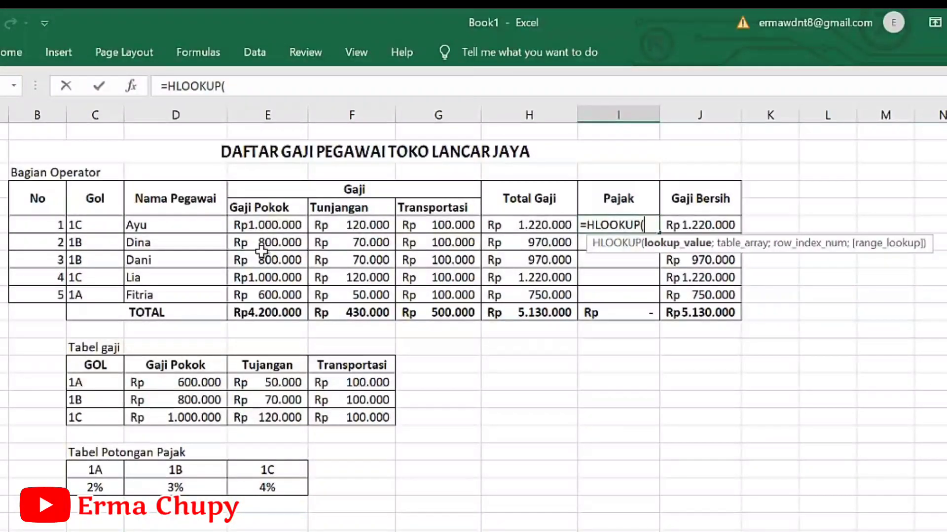
{"action": "left_click", "coordinate": [111, 225]}
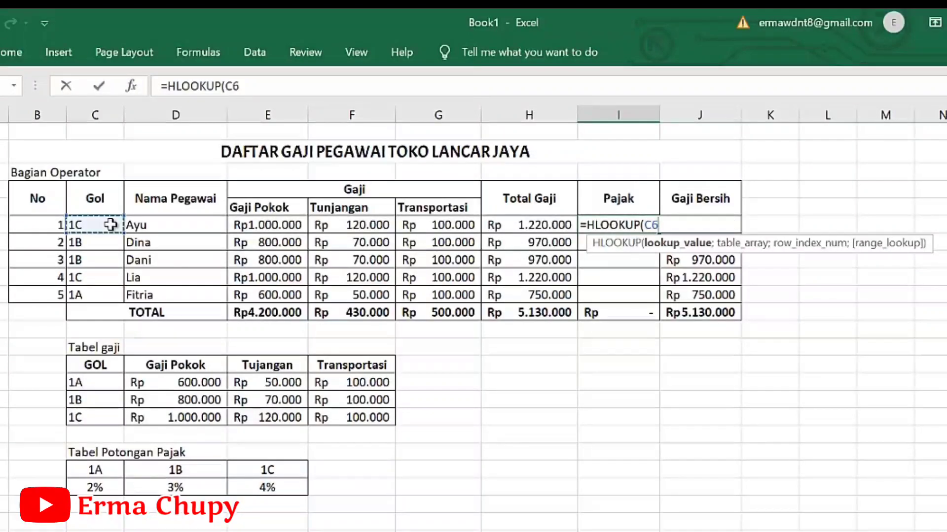
{"action": "type", "text": ";"}
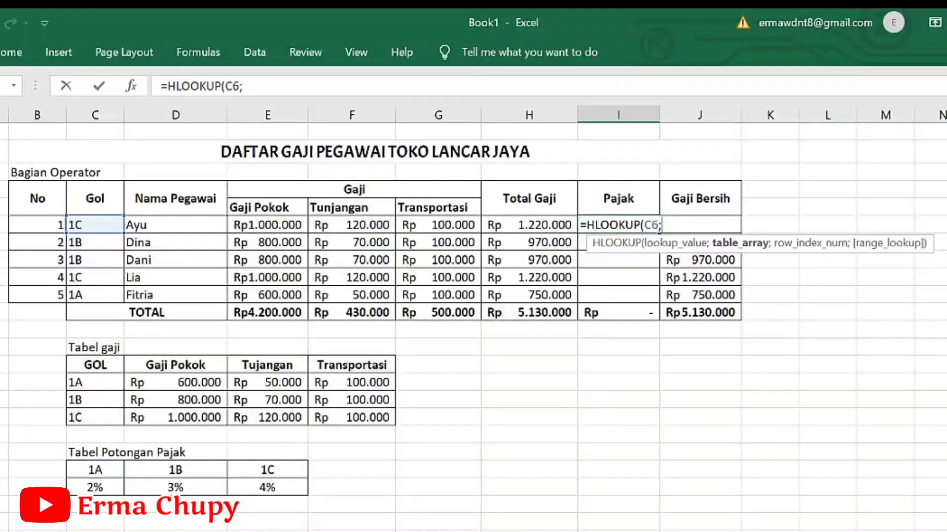
{"action": "left_click_drag", "start_coordinate": [89, 468], "coordinate": [281, 490]}
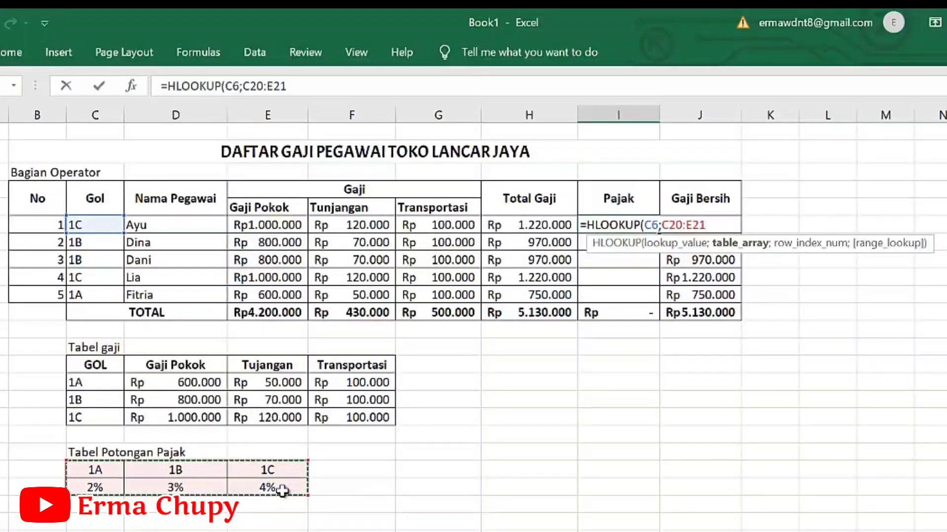
{"action": "key", "text": "F4"}
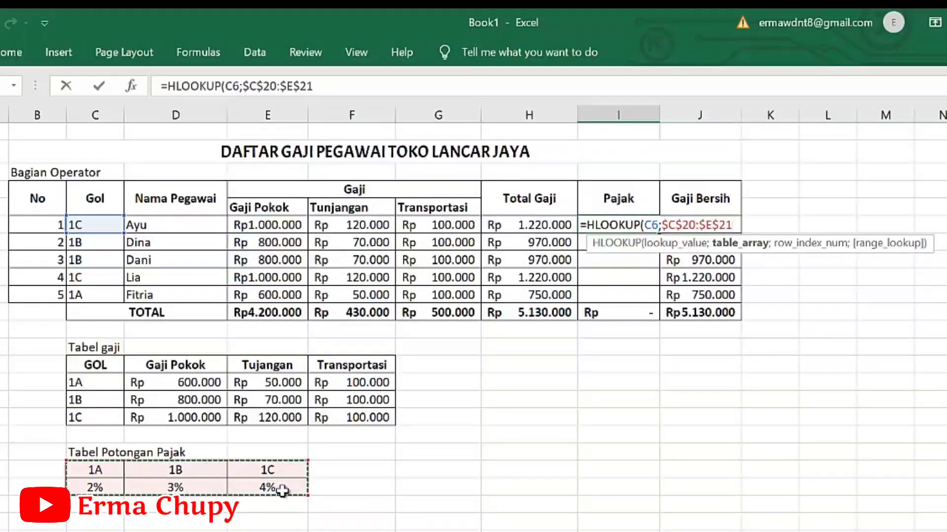
{"action": "type", "text": ";"}
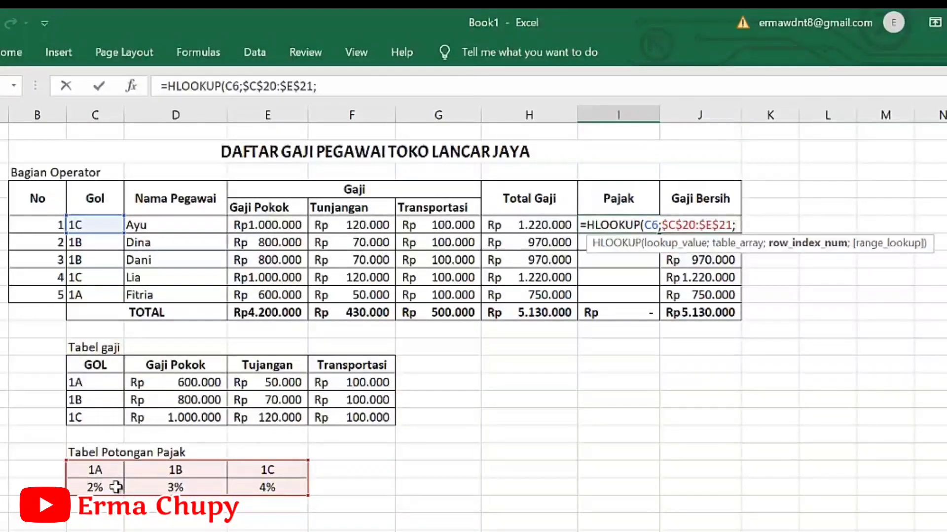
{"action": "type", "text": ")"}
{"action": "key", "text": "Return"}
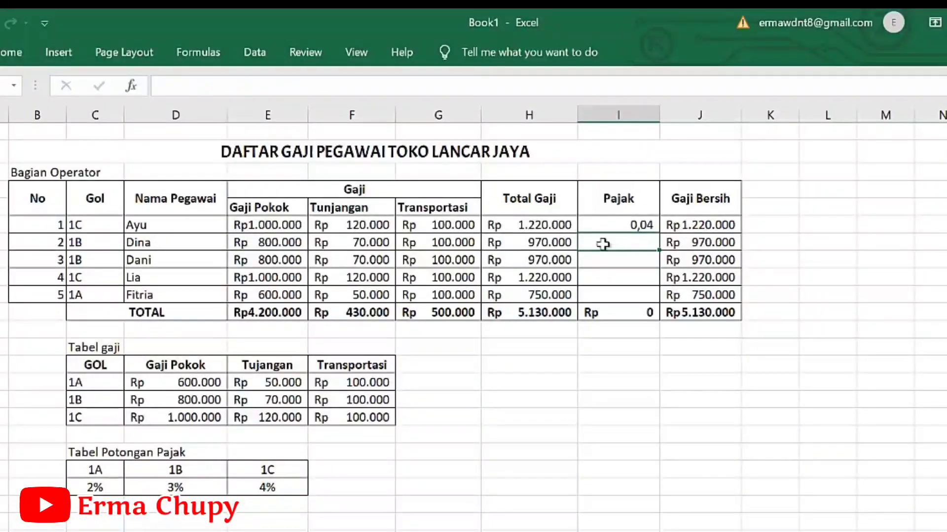
Fill the Pajak rate lookup from I6 down to I10
{"action": "left_click", "coordinate": [615, 222]}
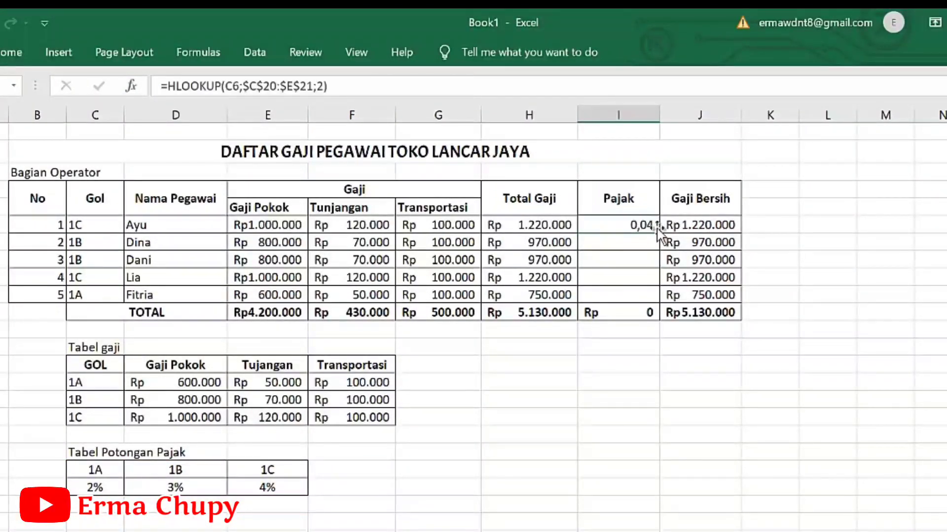
{"action": "left_click_drag", "start_coordinate": [659, 233], "coordinate": [659, 304]}
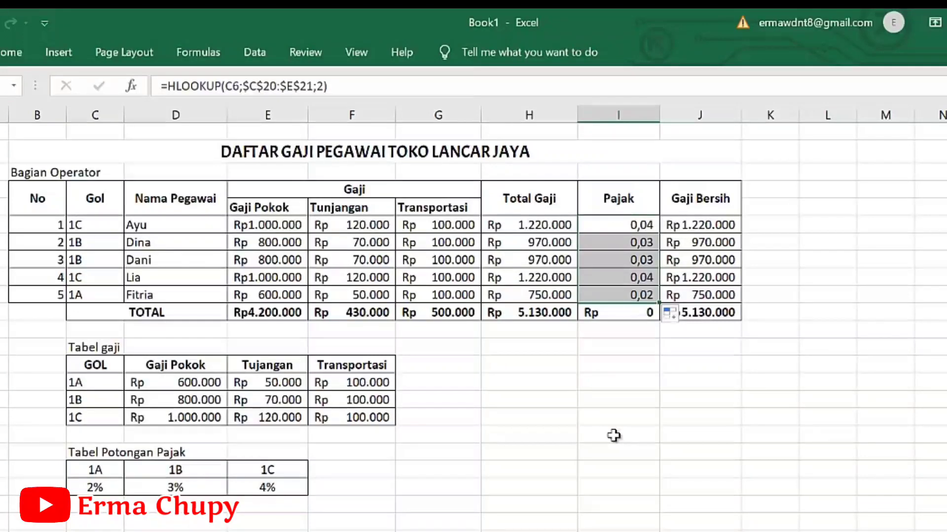
{"action": "left_click", "coordinate": [628, 405]}
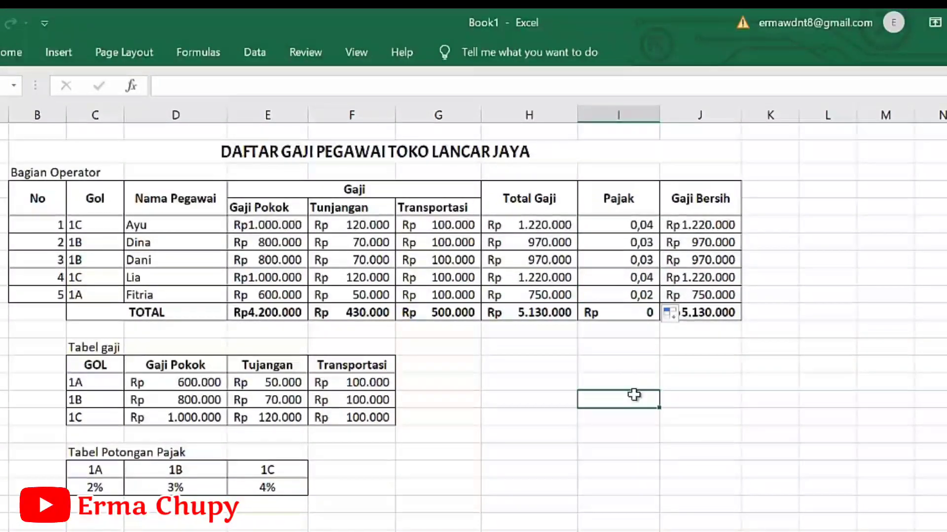
Extend the Pajak formula in I6 to =HLOOKUP(C6;$C$20:$E$21;2)*E6, fill it down to I10 and check the first Gaji Bersih formula
{"action": "left_click", "coordinate": [638, 225]}
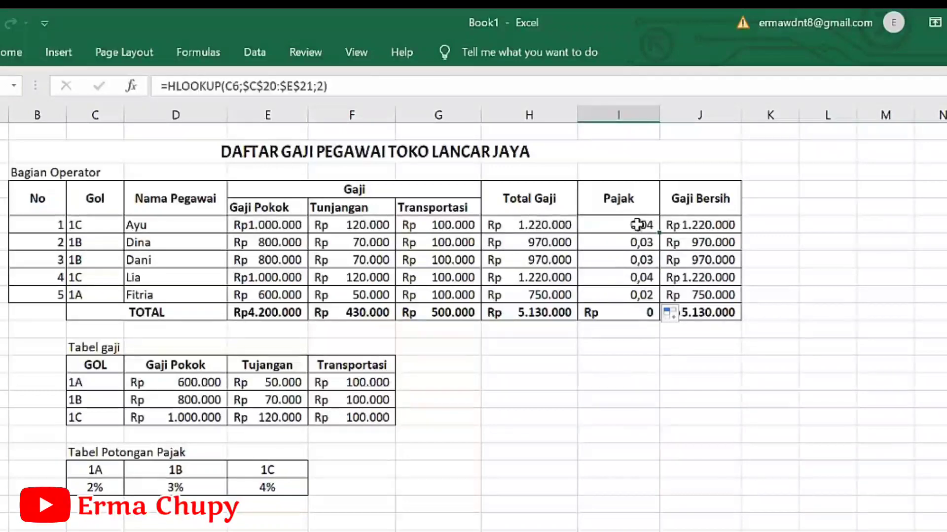
{"action": "left_click", "coordinate": [351, 87]}
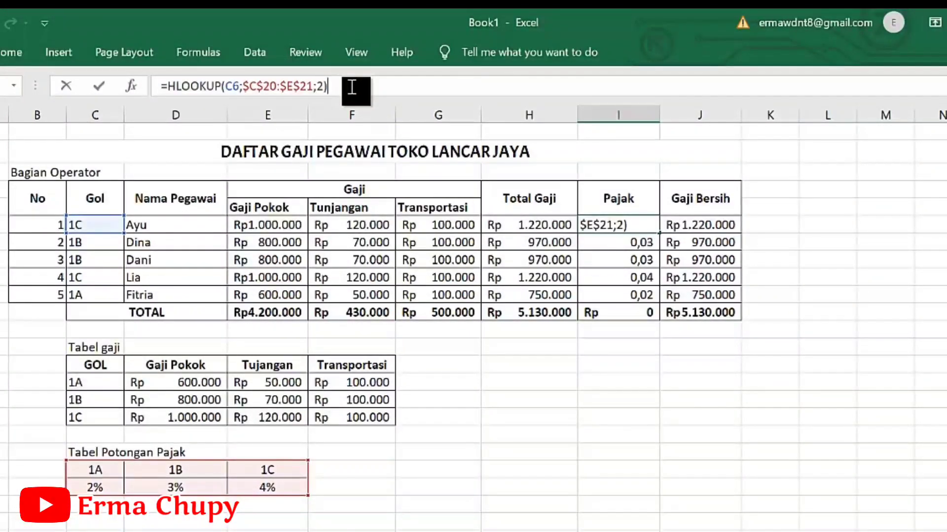
{"action": "left_click", "coordinate": [252, 225]}
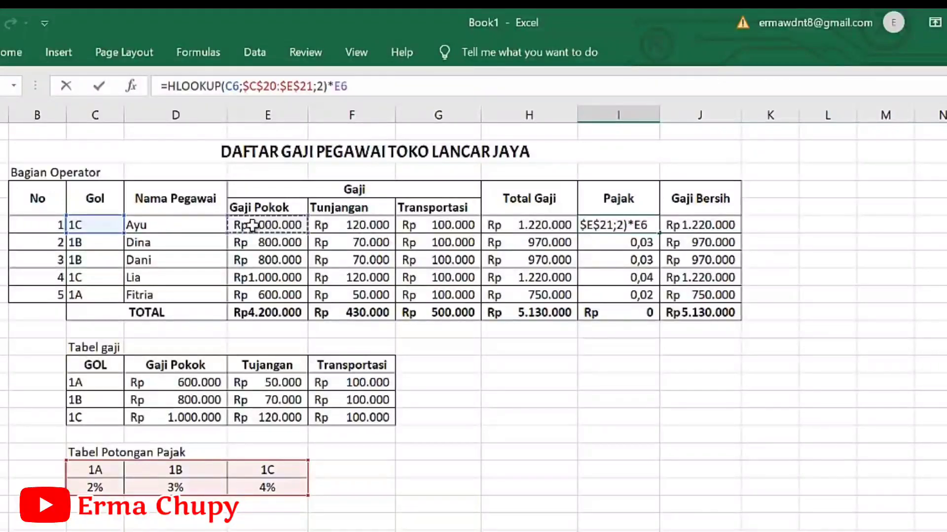
{"action": "key", "text": "Return"}
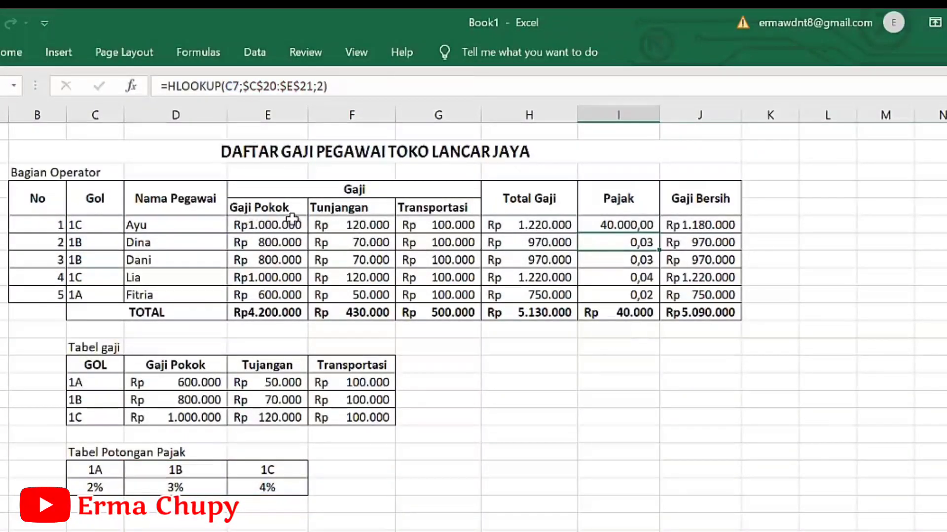
{"action": "left_click", "coordinate": [642, 224]}
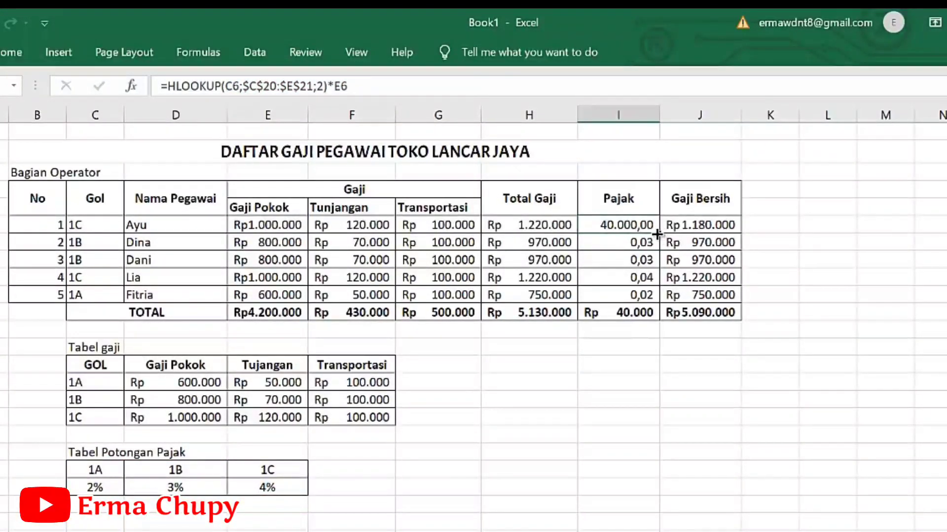
{"action": "left_click_drag", "start_coordinate": [658, 234], "coordinate": [657, 298]}
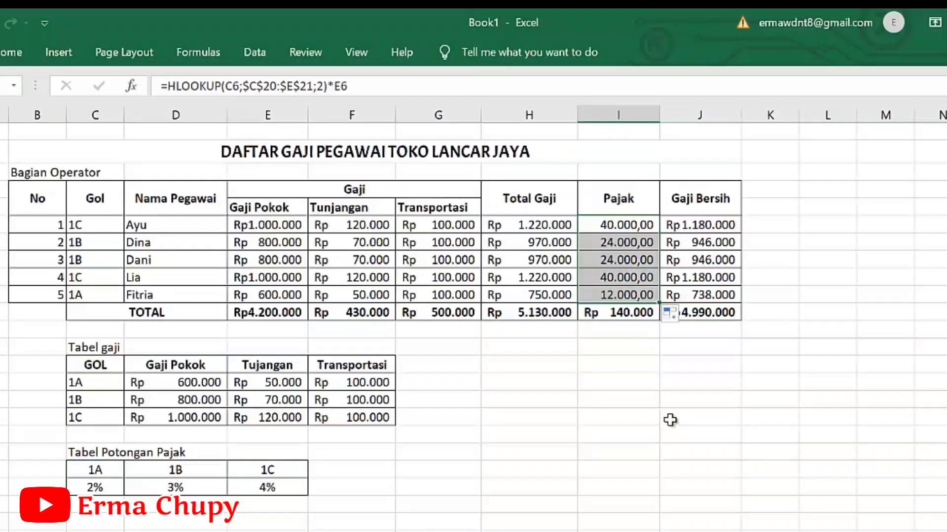
{"action": "left_click", "coordinate": [719, 229]}
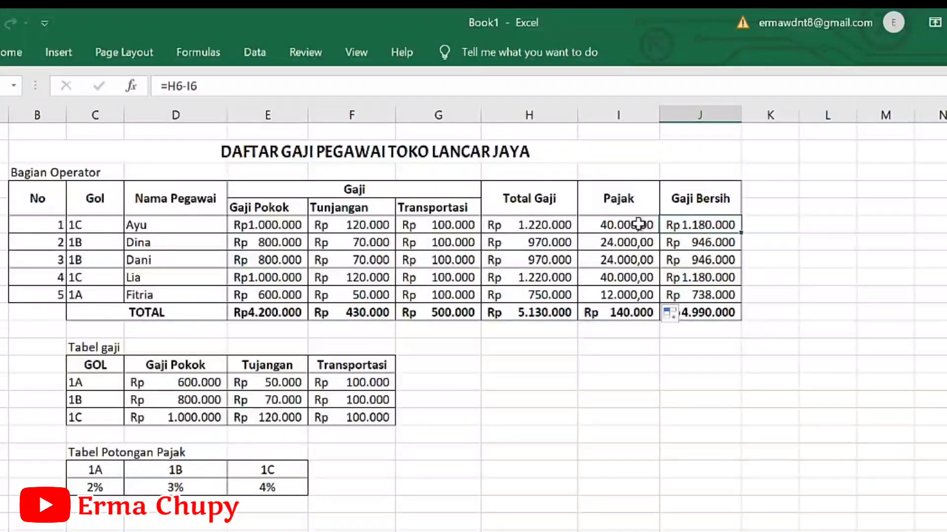
Format the Pajak amounts in I6:I10 as Accounting in Rp with no decimal places
{"action": "left_click", "coordinate": [935, 23]}
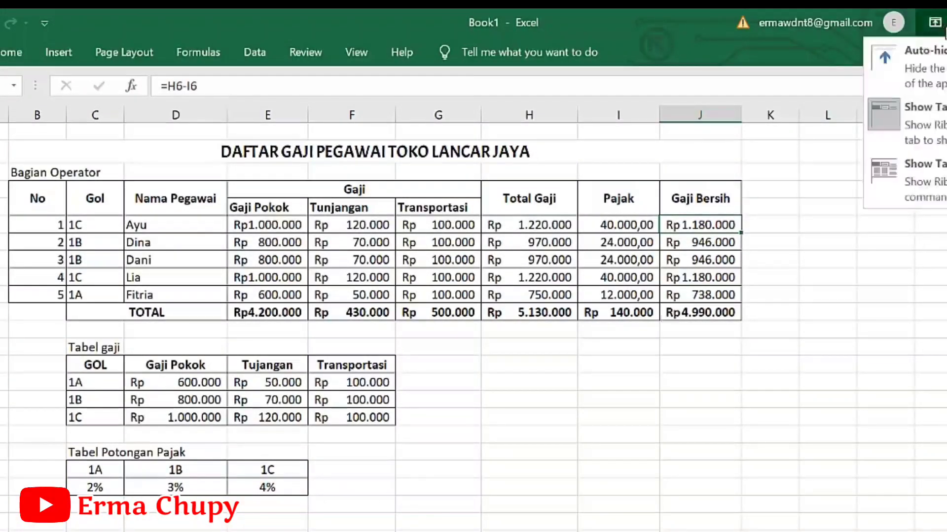
{"action": "left_click", "coordinate": [905, 190]}
{"action": "left_click_drag", "start_coordinate": [624, 311], "coordinate": [625, 378]}
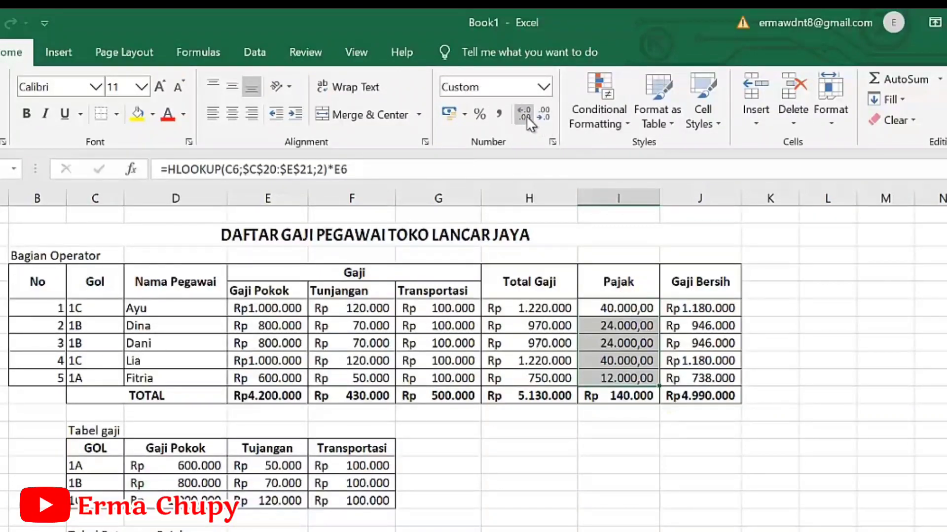
{"action": "left_click", "coordinate": [544, 116]}
{"action": "left_click", "coordinate": [548, 113]}
{"action": "left_click", "coordinate": [547, 114]}
{"action": "left_click", "coordinate": [548, 113]}
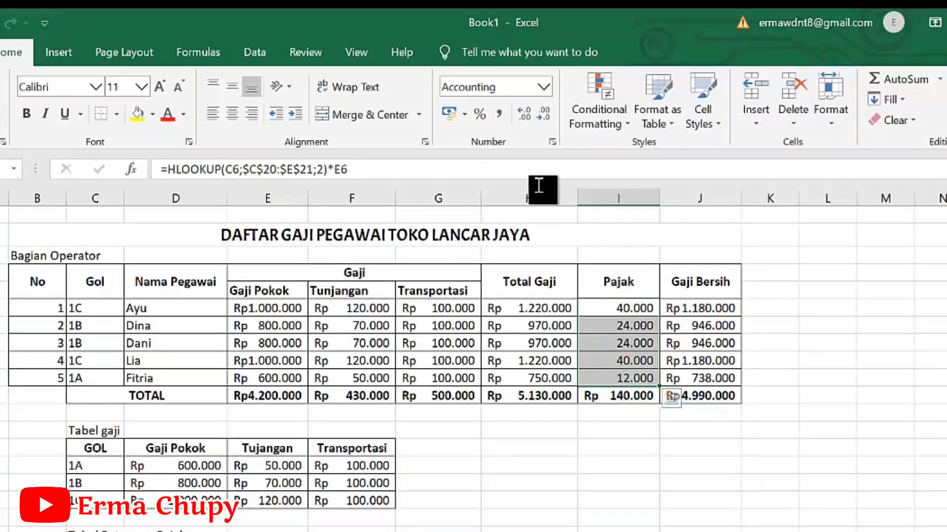
{"action": "left_click", "coordinate": [543, 88]}
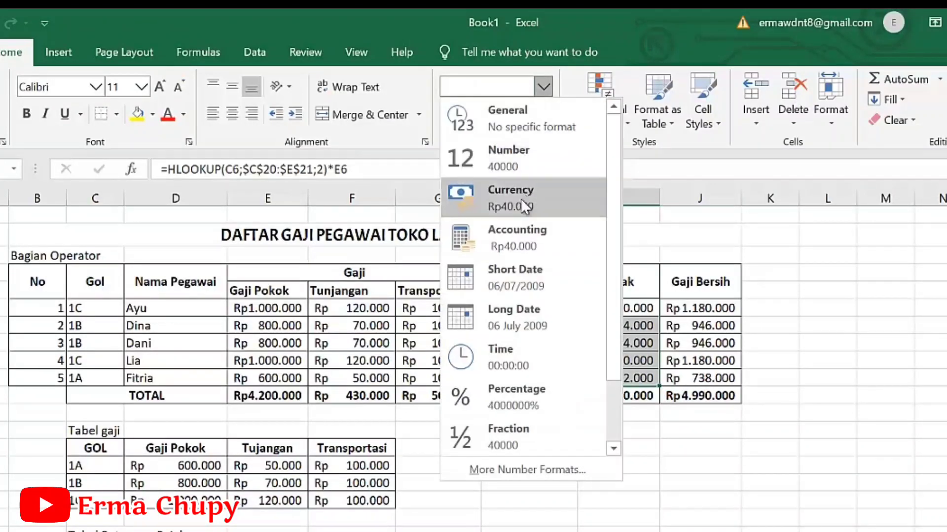
{"action": "left_click", "coordinate": [520, 246]}
{"action": "left_click", "coordinate": [819, 343]}
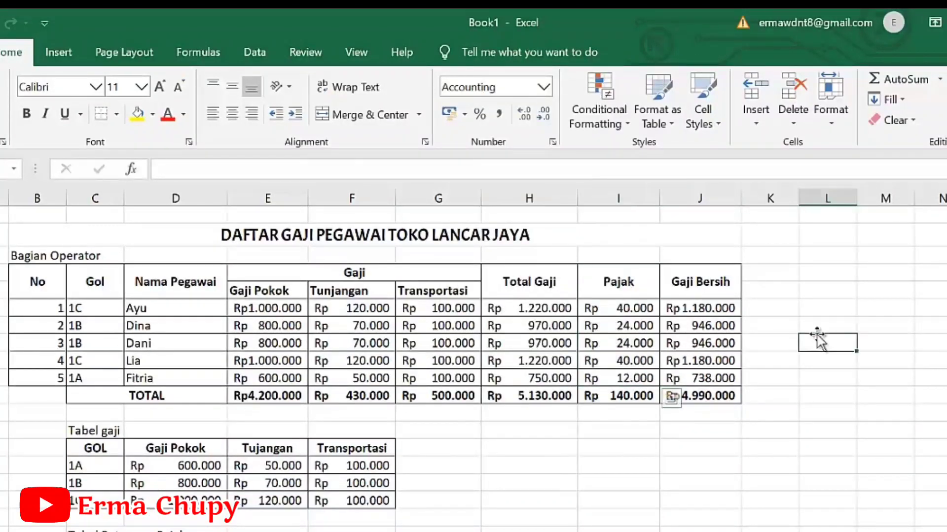
Review the first employee's VLOOKUP formula for Gaji Pokok and HLOOKUP formula for Pajak
{"action": "left_click", "coordinate": [935, 22]}
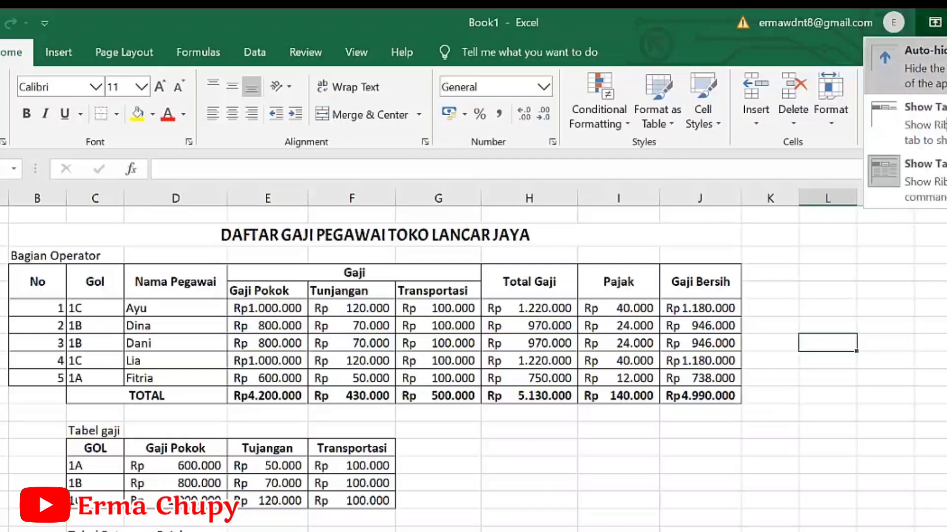
{"action": "left_click", "coordinate": [941, 181]}
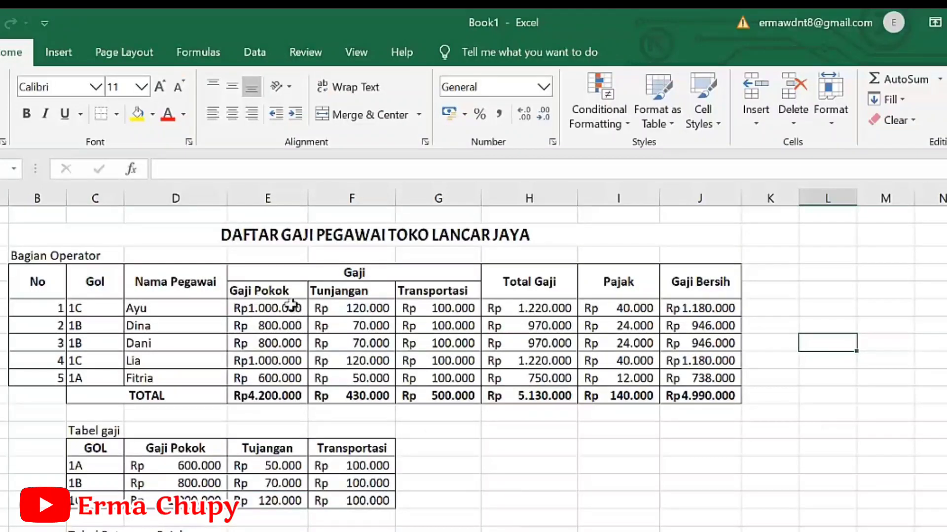
{"action": "left_click", "coordinate": [261, 312]}
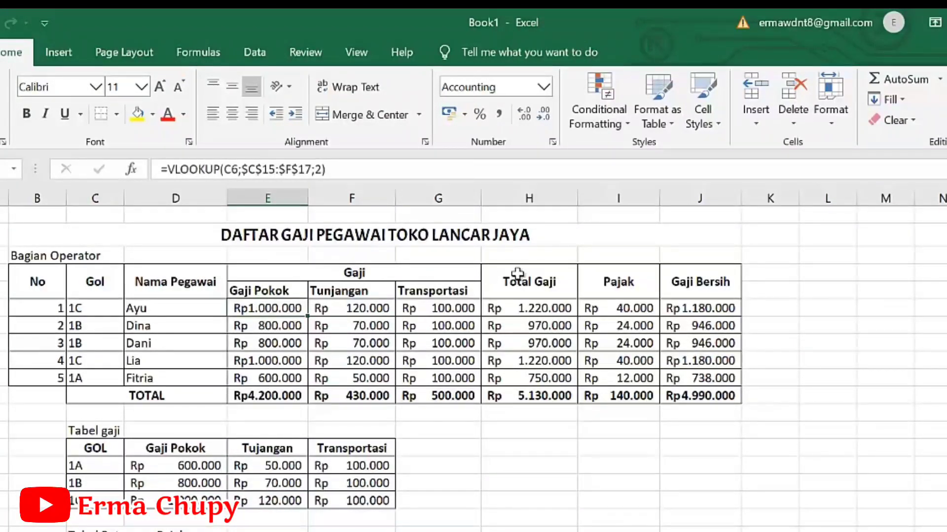
{"action": "left_click", "coordinate": [614, 313]}
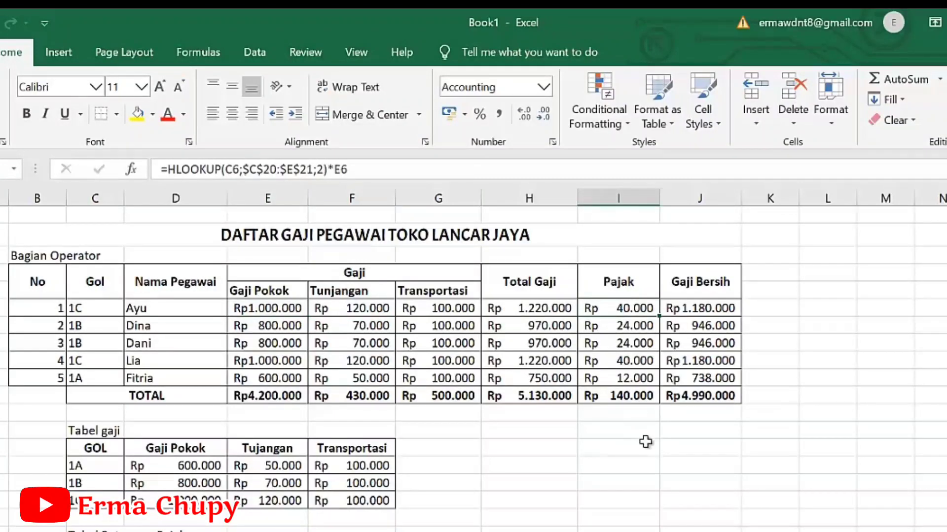